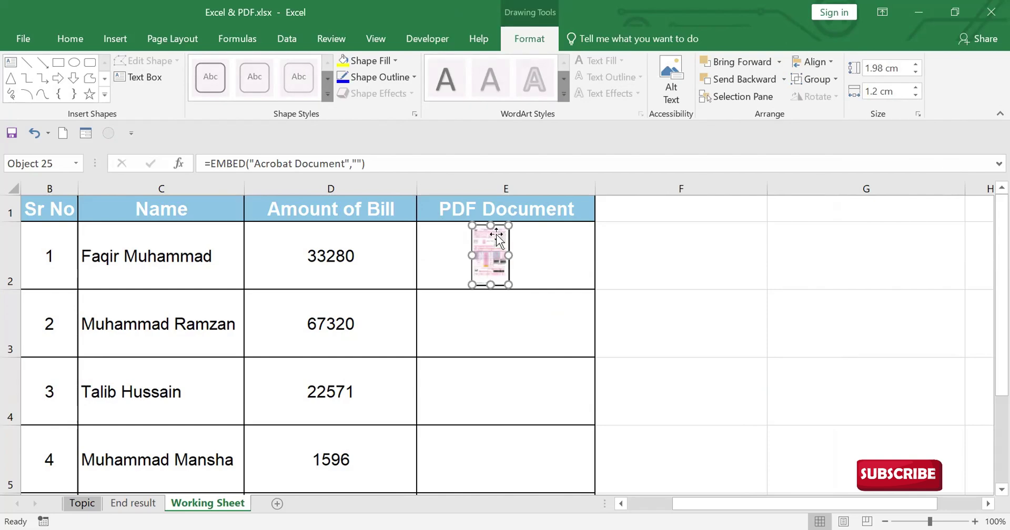
Step: Remove the outline of the embedded PDF object in cell E2 by setting its line color to No Line
right_click(494, 240)
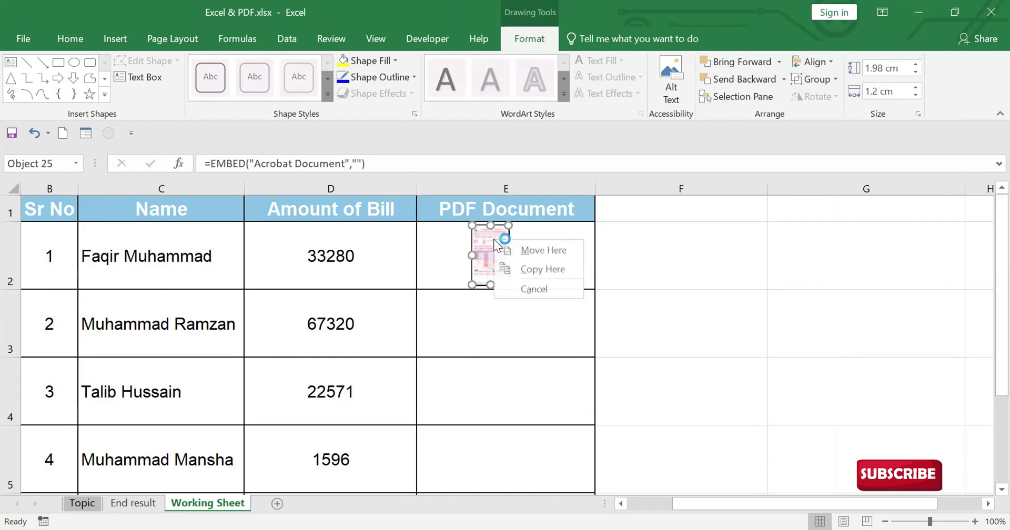
key("Escape")
right_click(493, 238)
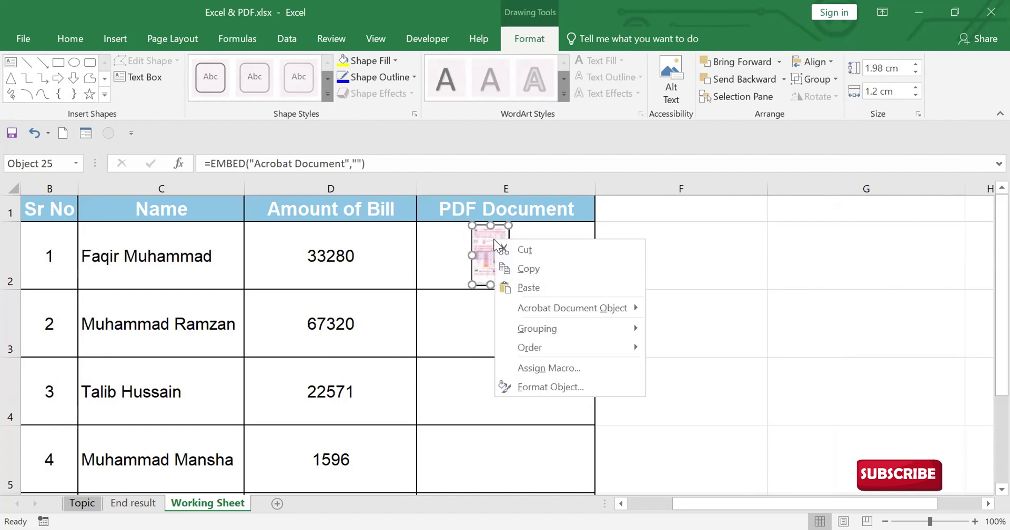
left_click(548, 387)
left_click(75, 210)
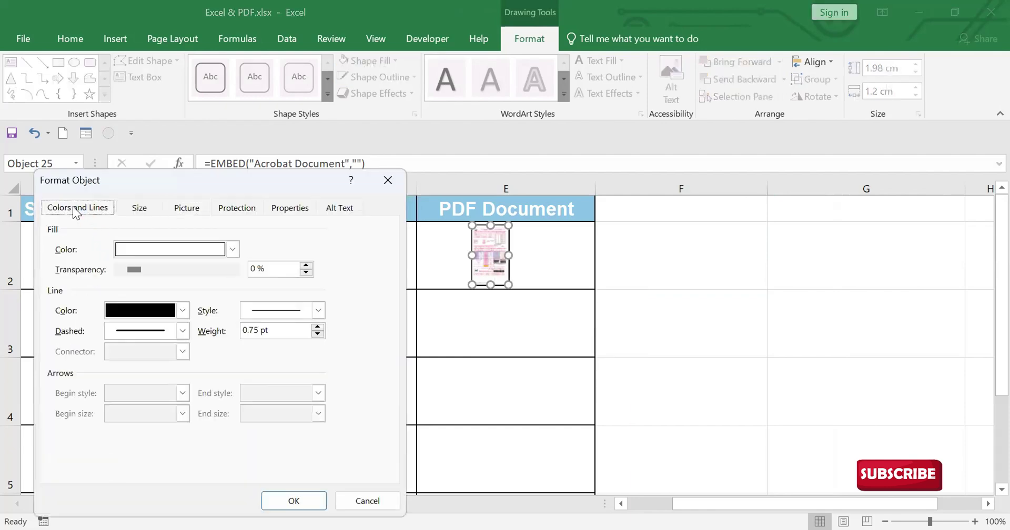
left_click(183, 311)
left_click(161, 332)
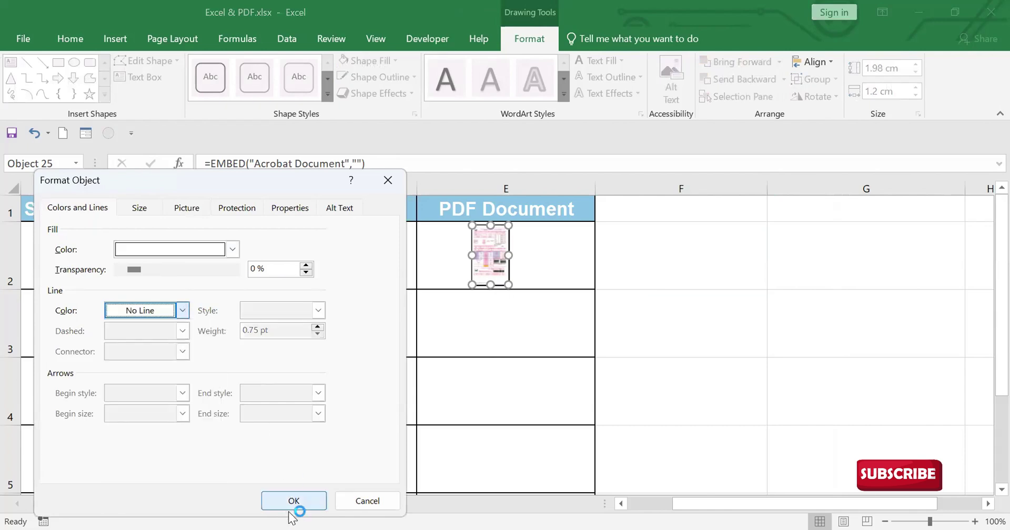
left_click(293, 500)
left_click(737, 388)
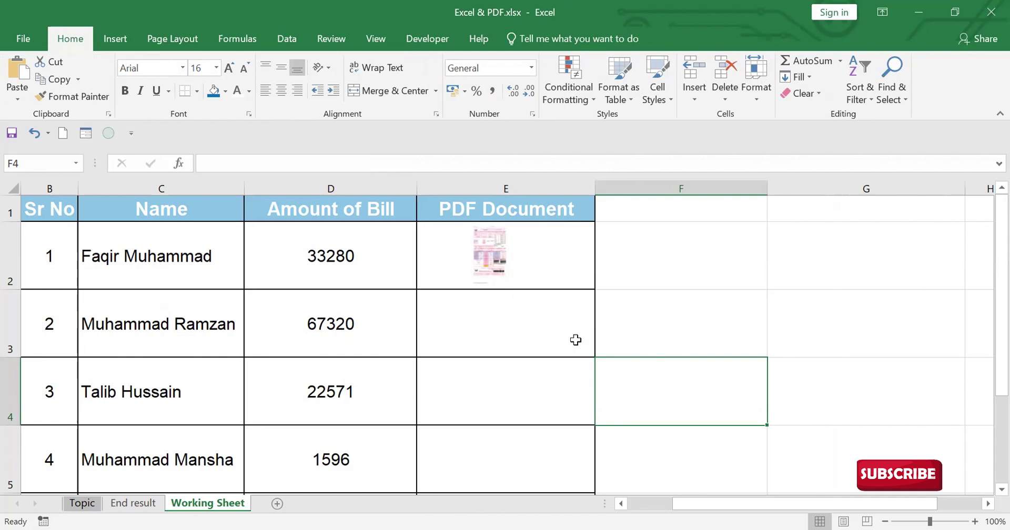
Step: For cell E3, start inserting an object from an existing file and choose GEPCO ONLINE BILL2.pdf from the Bills folder
left_click(488, 317)
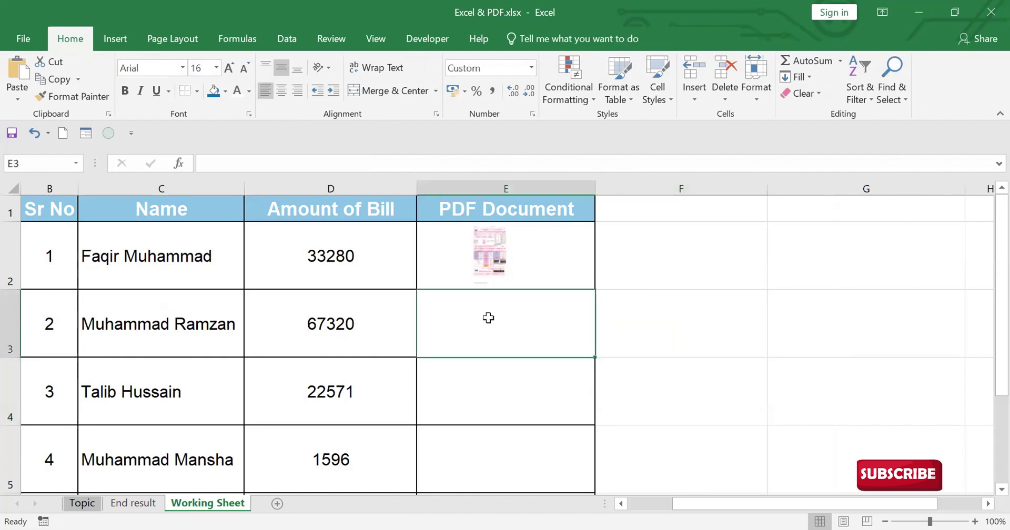
left_click(107, 38)
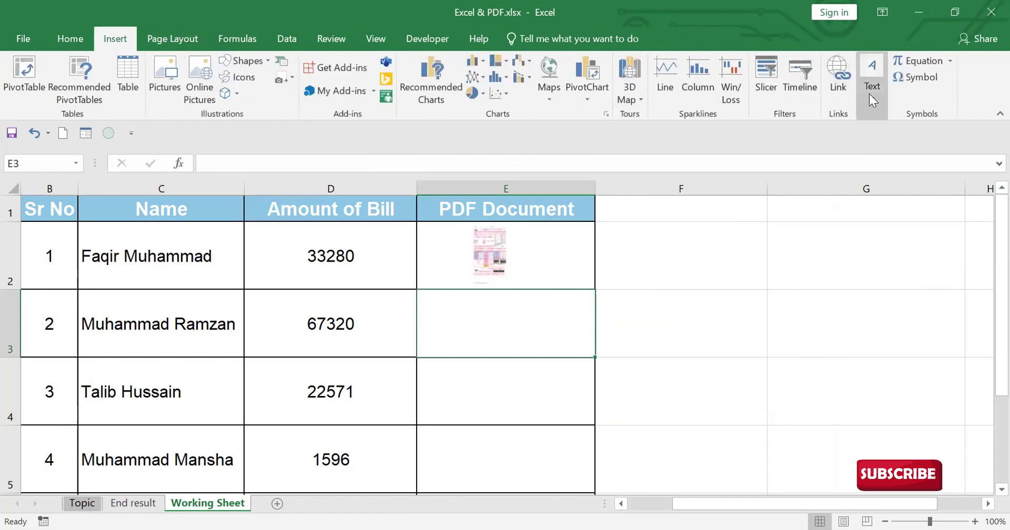
left_click(874, 98)
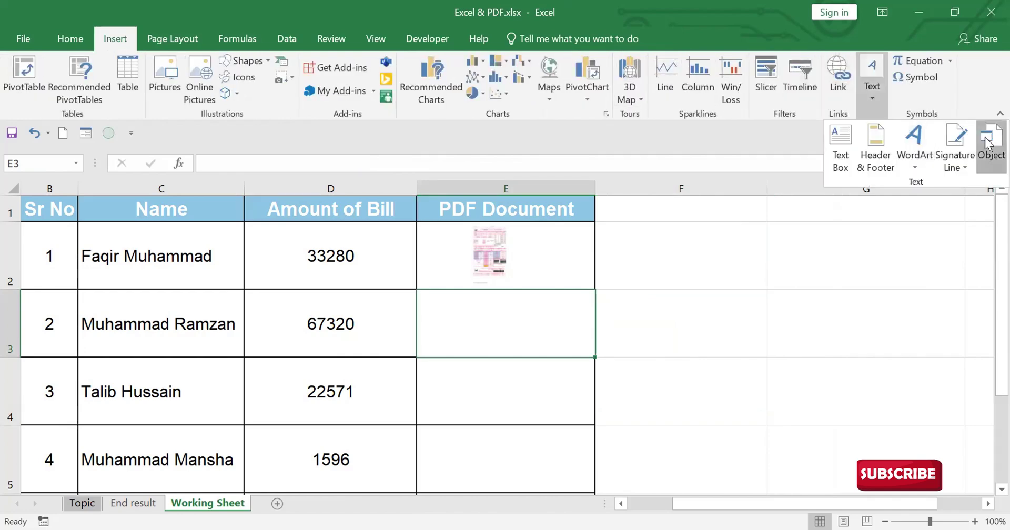
left_click(988, 144)
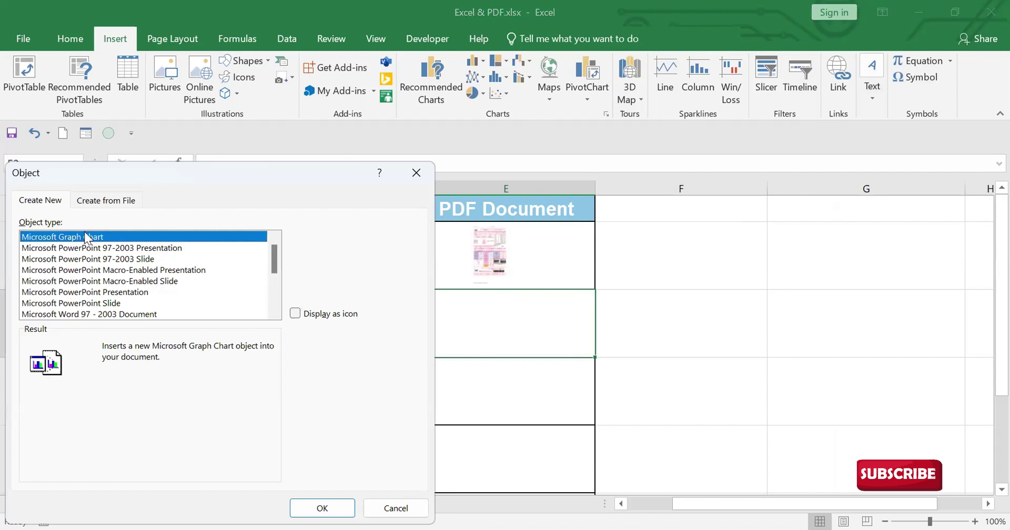
left_click(100, 200)
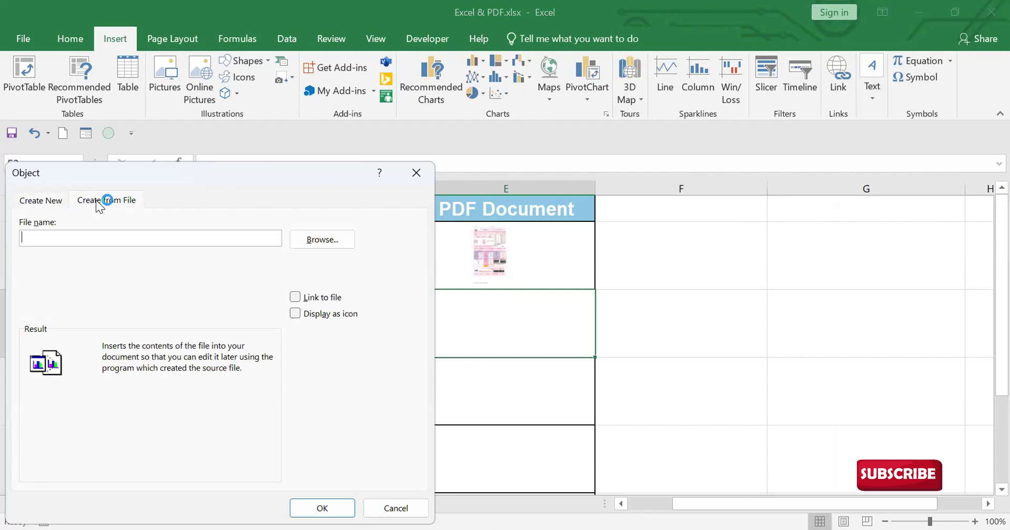
left_click(327, 241)
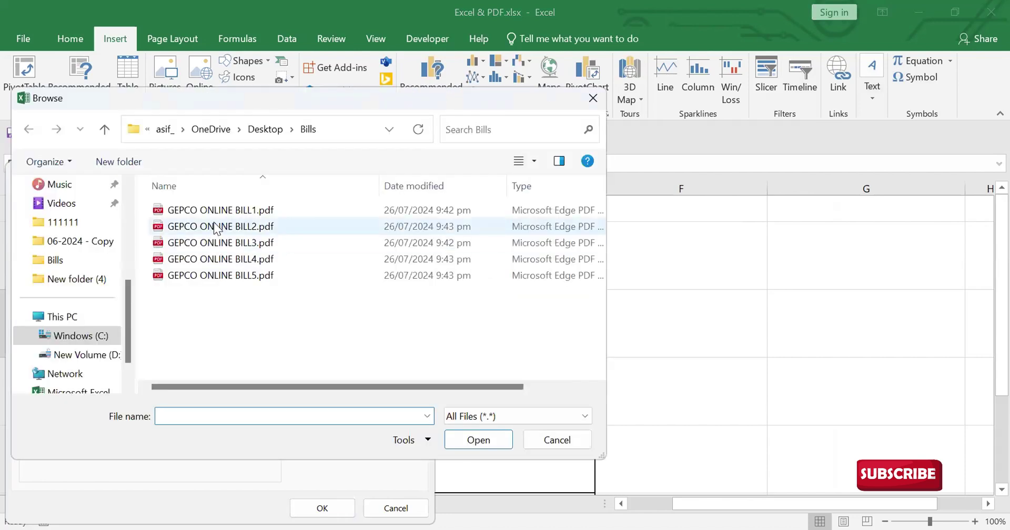
left_click(216, 227)
left_click(476, 439)
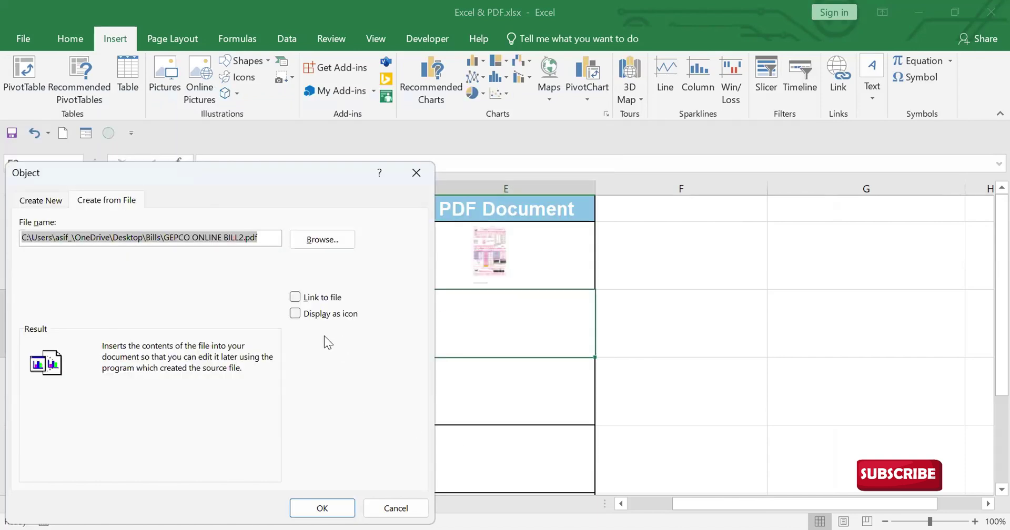
Step: Display the object as an icon captioned with the customer's name plus .pdf, and insert it into the sheet
left_click(294, 314)
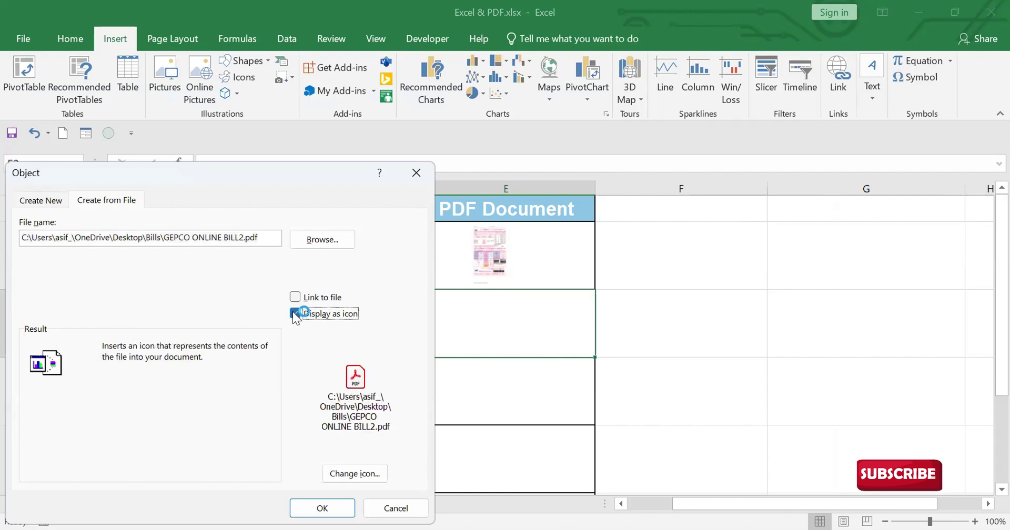
left_click(352, 474)
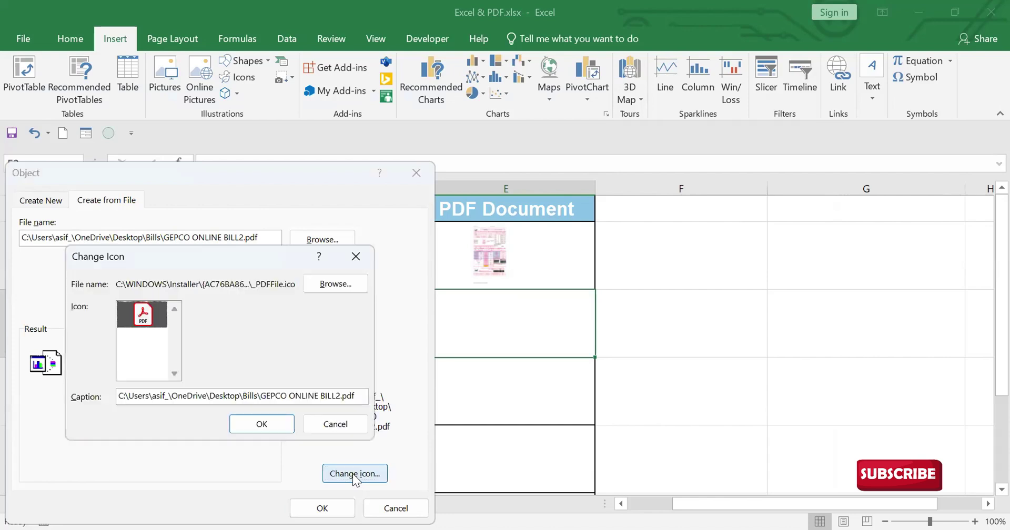
double_click(326, 398)
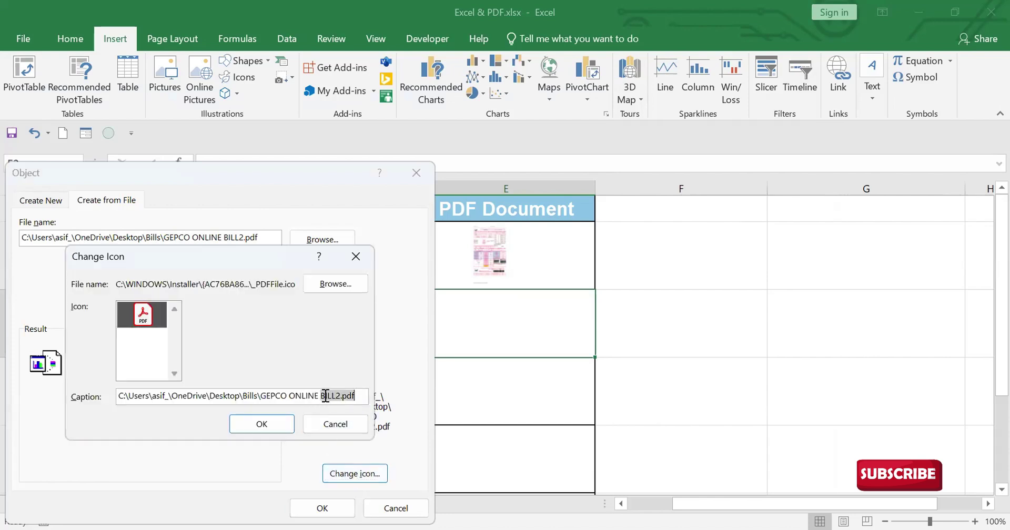
left_click(167, 398)
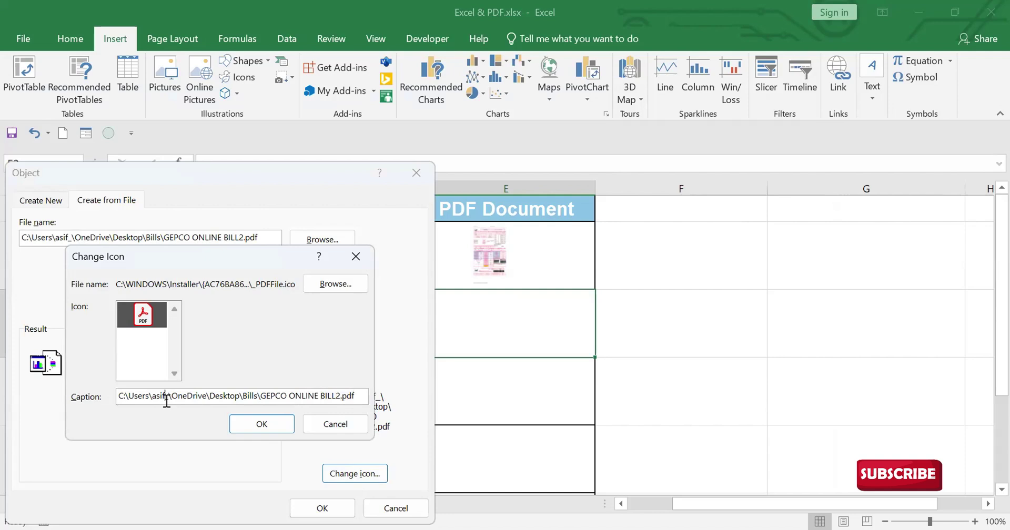
double_click(343, 398)
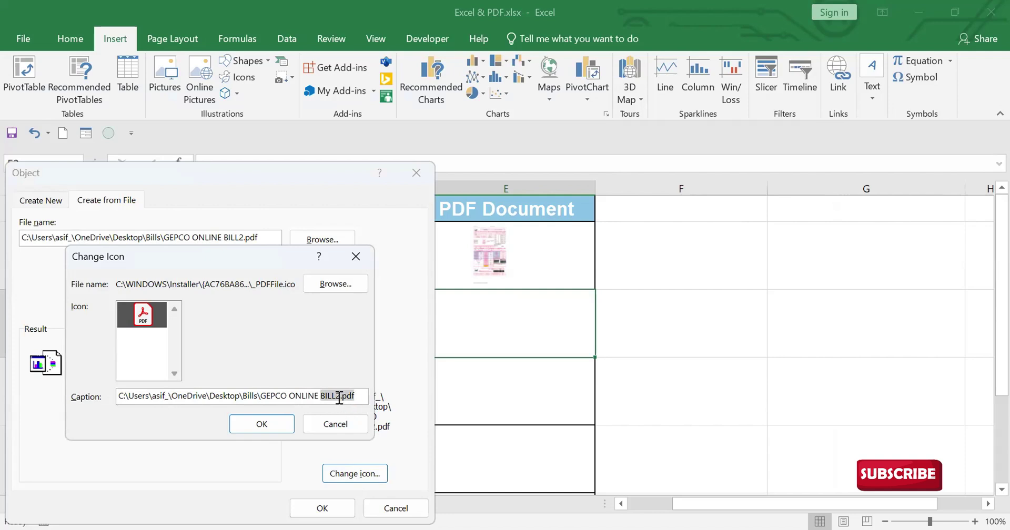
double_click(128, 397)
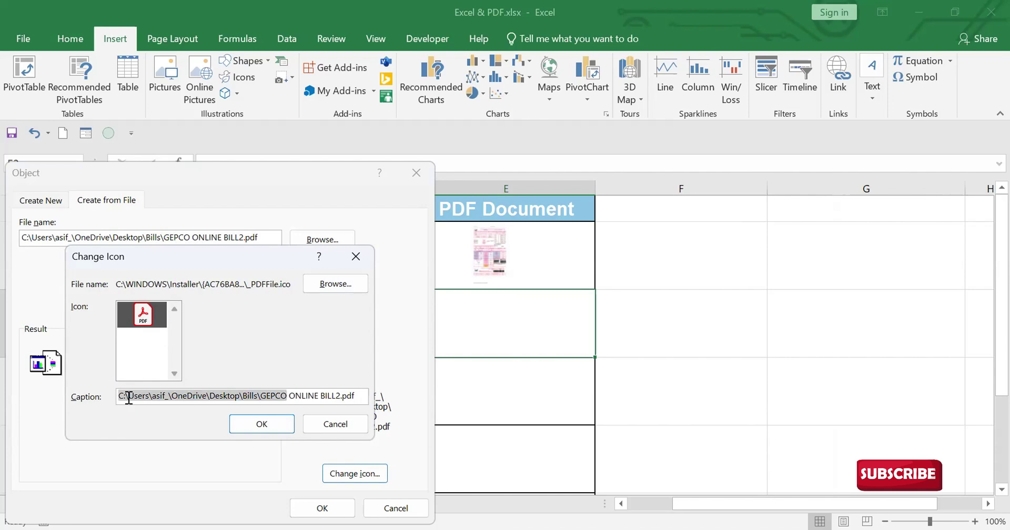
key("Delete")
key("Delete")
key("Delete")
key("Delete")
key("Delete")
key("Delete")
key("Delete")
key("Delete")
key("Delete")
key("Delete")
key("Delete")
key("Delete")
key("Delete")
key("Delete")
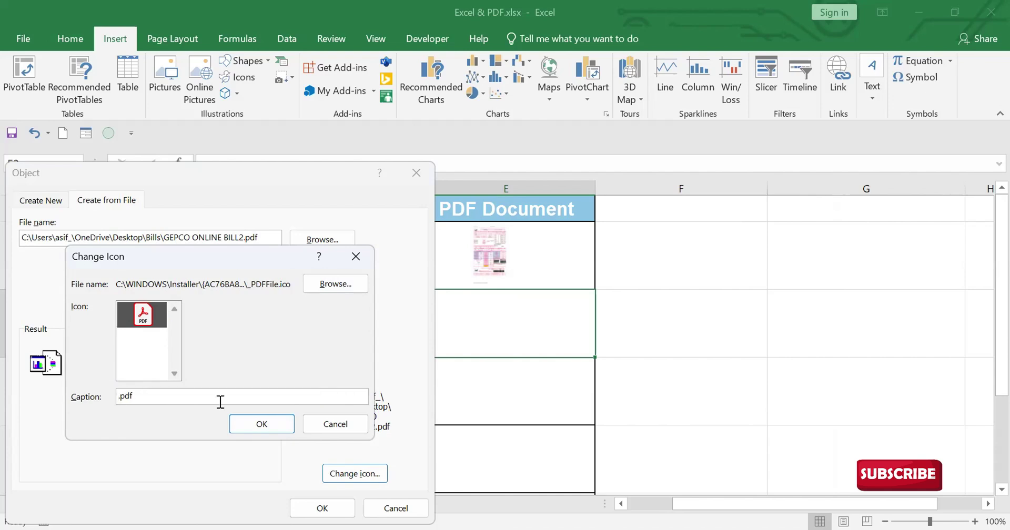
type("Rimzan")
left_click(261, 424)
left_click(316, 510)
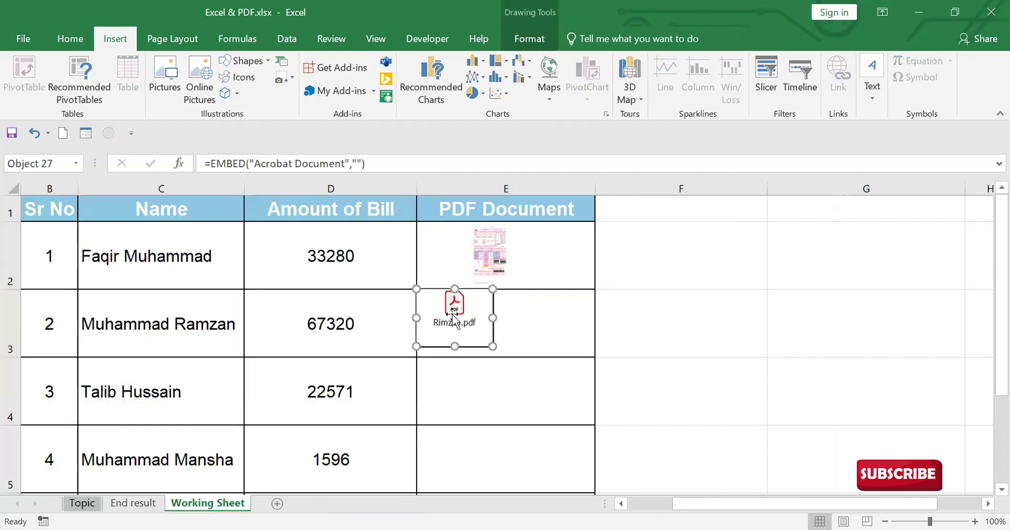
Step: Move the PDF icon to the middle of cell E3 and set its line color to No Line
left_click_drag(453, 318, 497, 318)
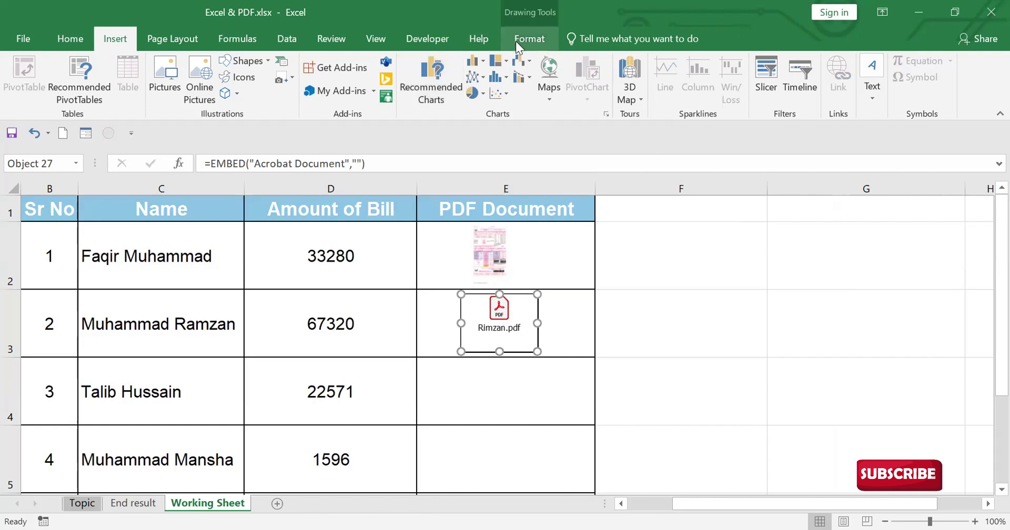
right_click(517, 327)
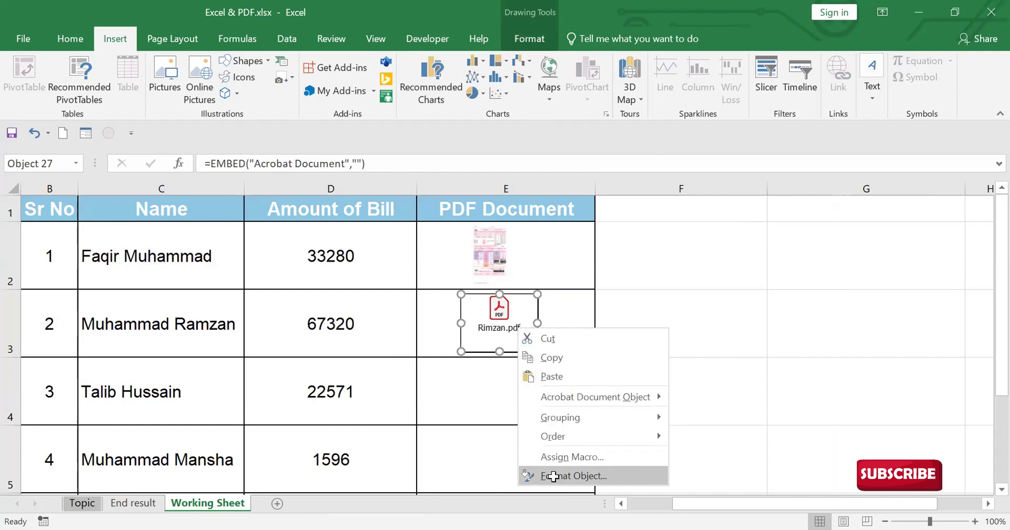
left_click(555, 476)
left_click(88, 208)
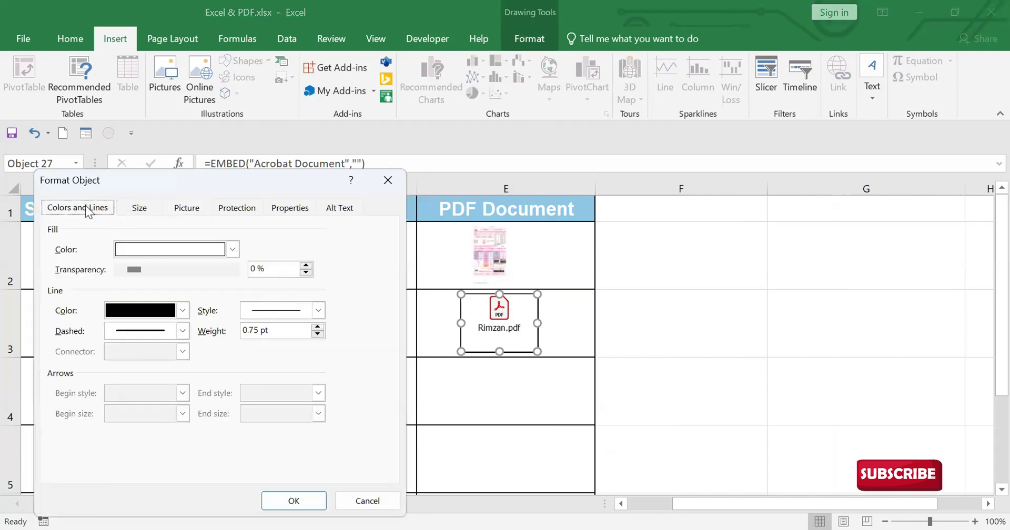
left_click(182, 310)
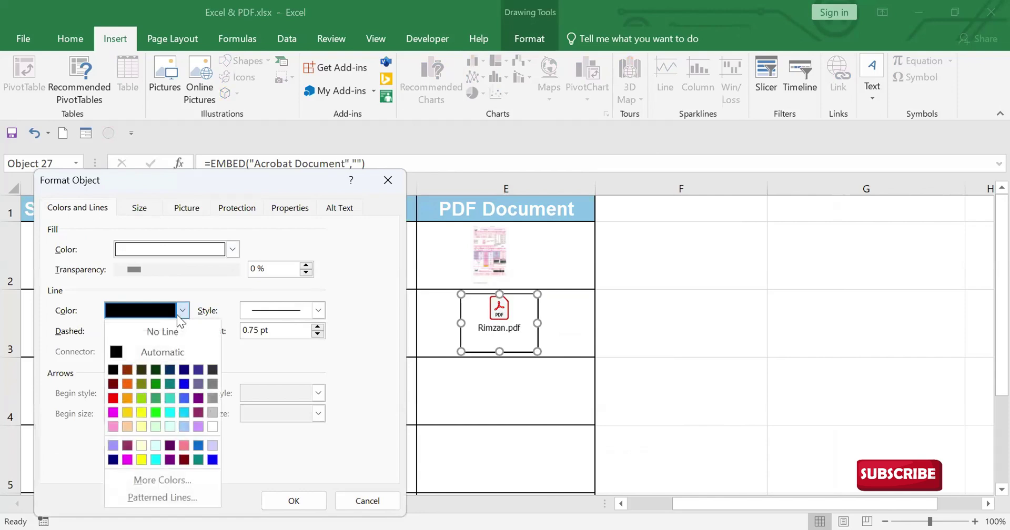
left_click(144, 329)
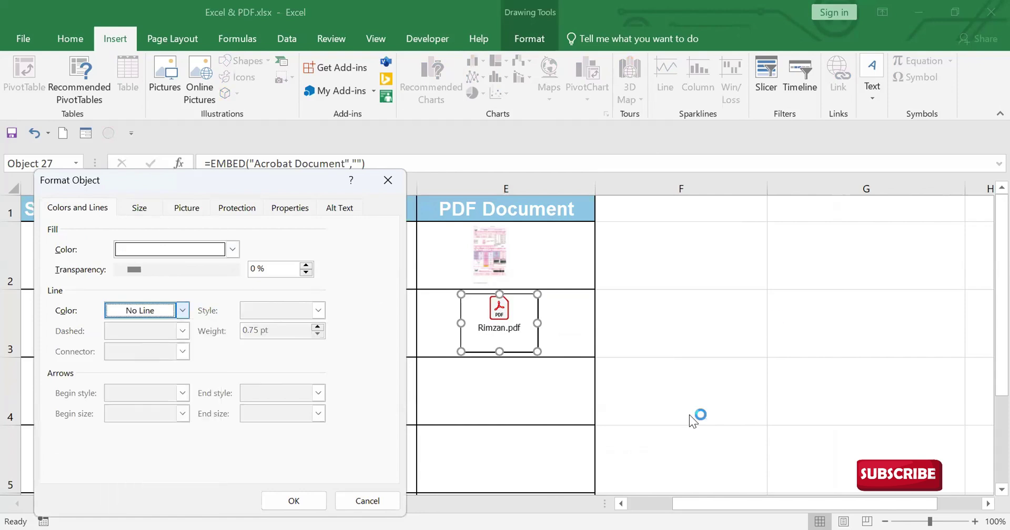
left_click(293, 502)
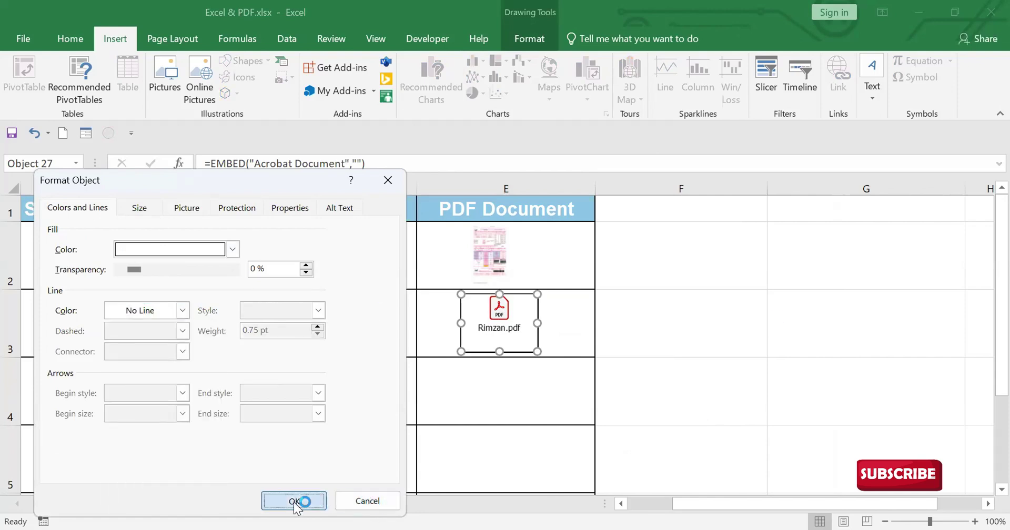
left_click(761, 363)
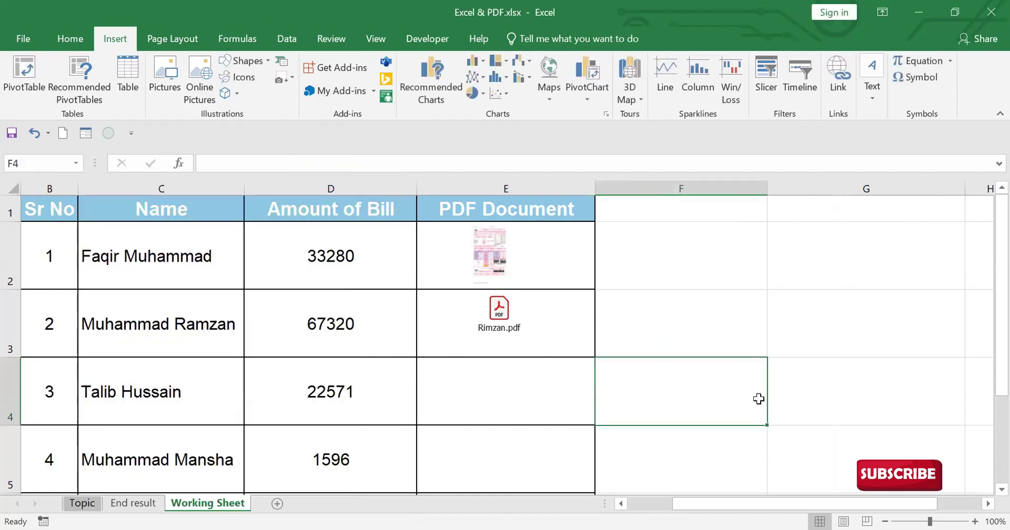
Step: For cell E4, start inserting an object from an existing file and choose GEPCO ONLINE BILL3.pdf from the Bills folder
left_click(497, 393)
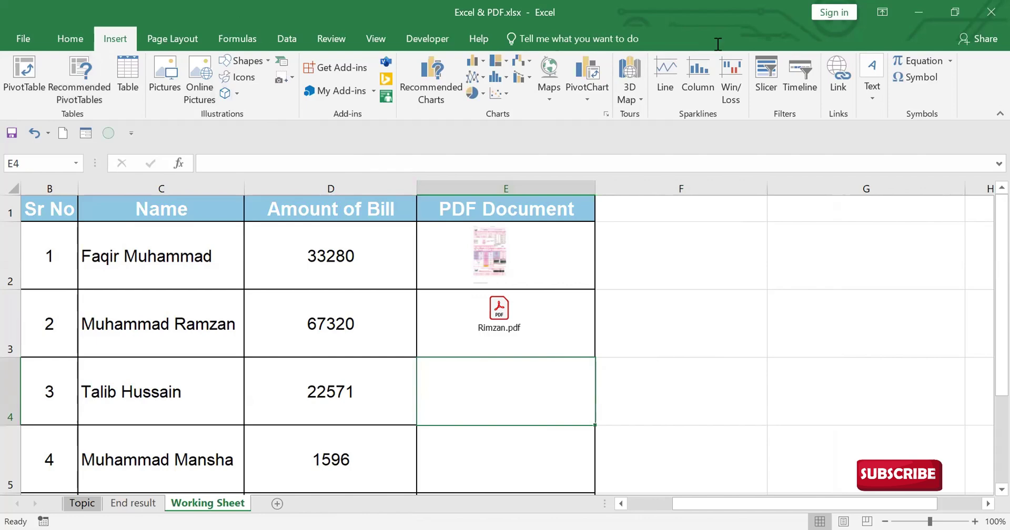
left_click(874, 94)
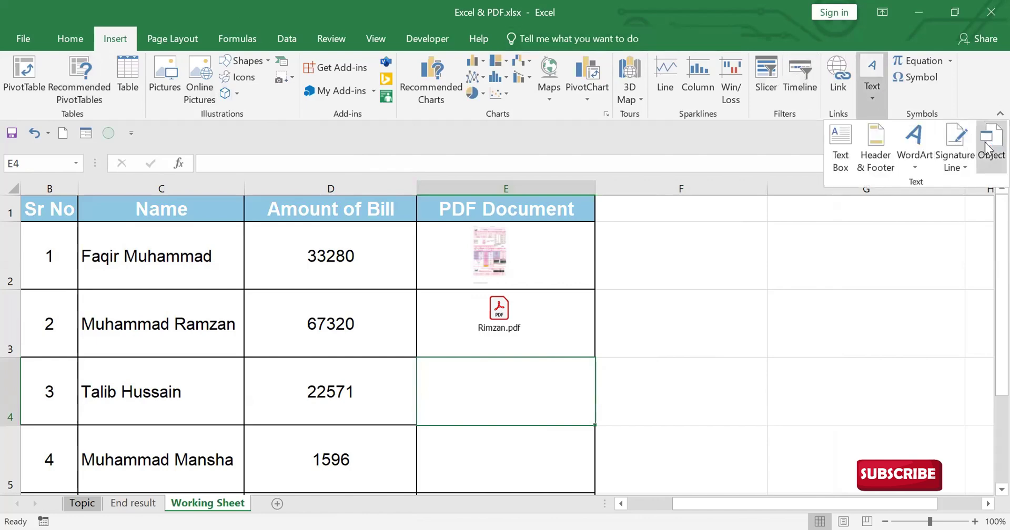
left_click(985, 149)
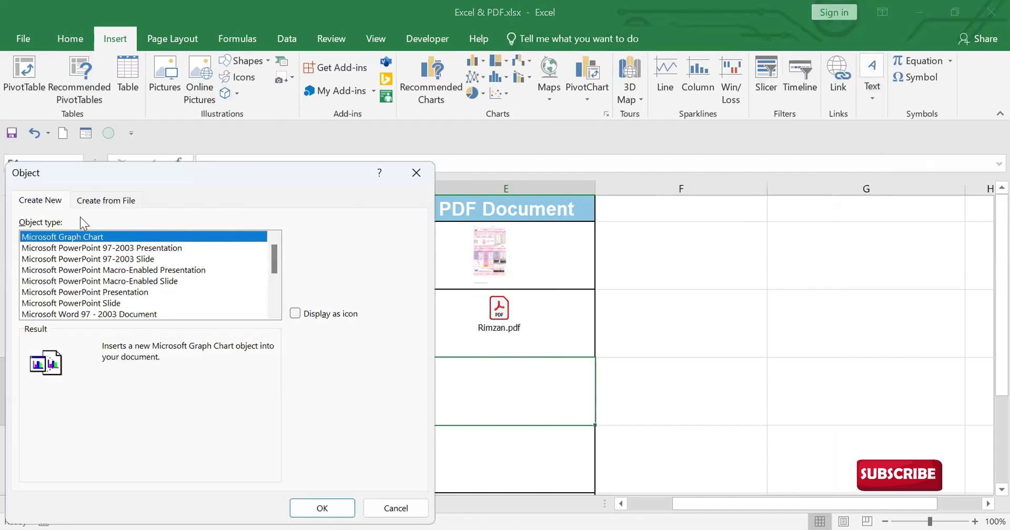
left_click(94, 205)
left_click(319, 242)
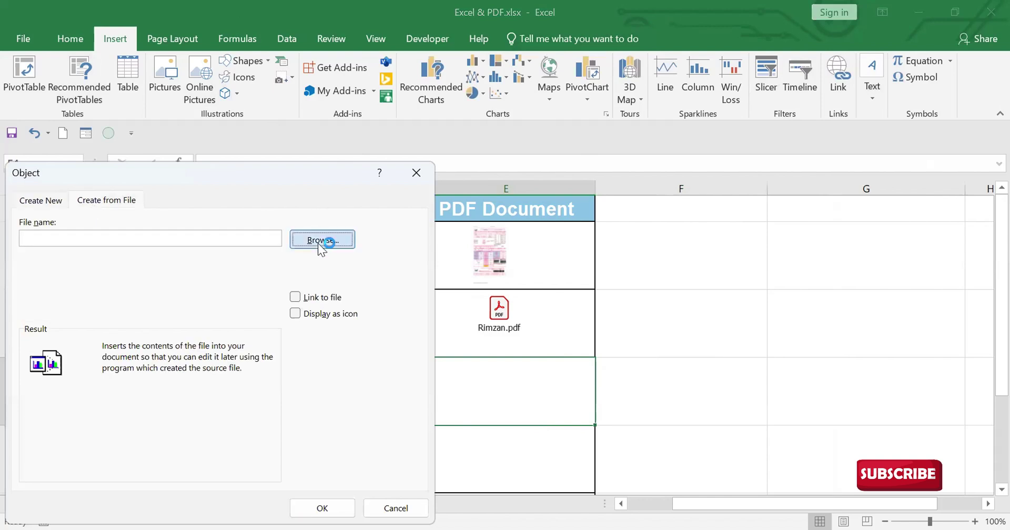
left_click(230, 242)
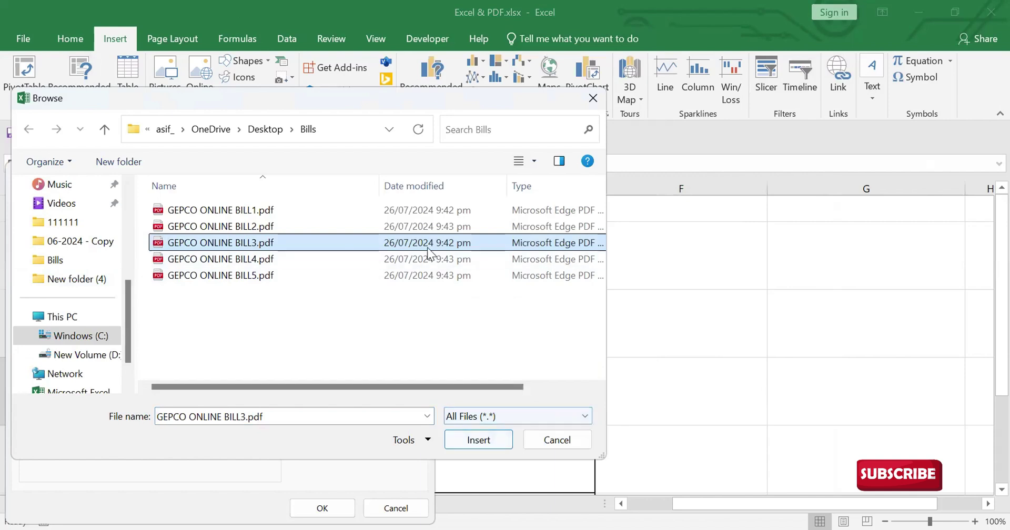
left_click(221, 244)
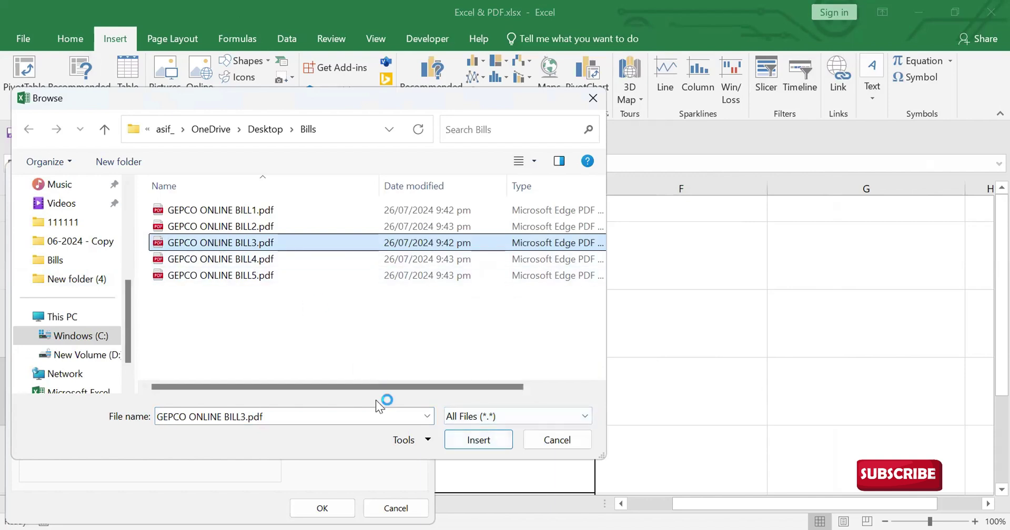
left_click(497, 441)
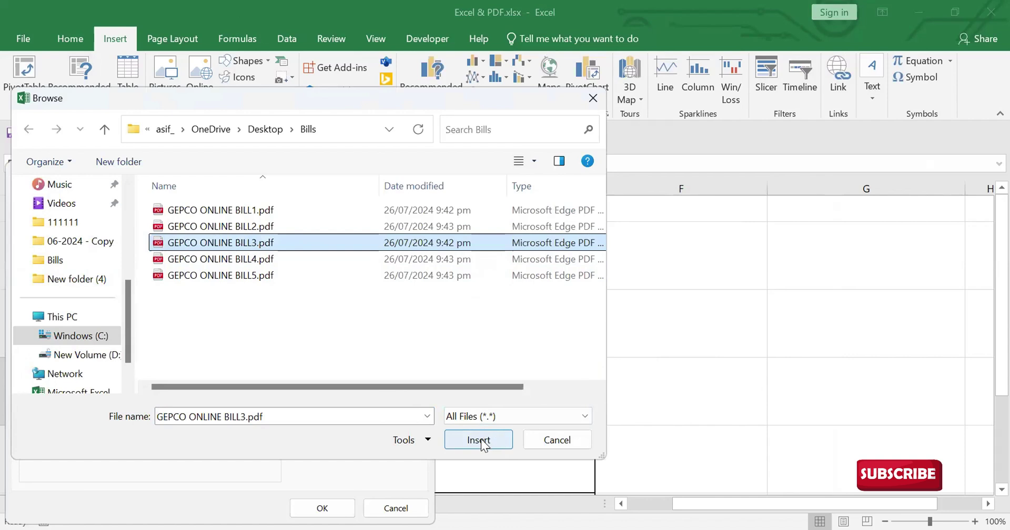
left_click(482, 444)
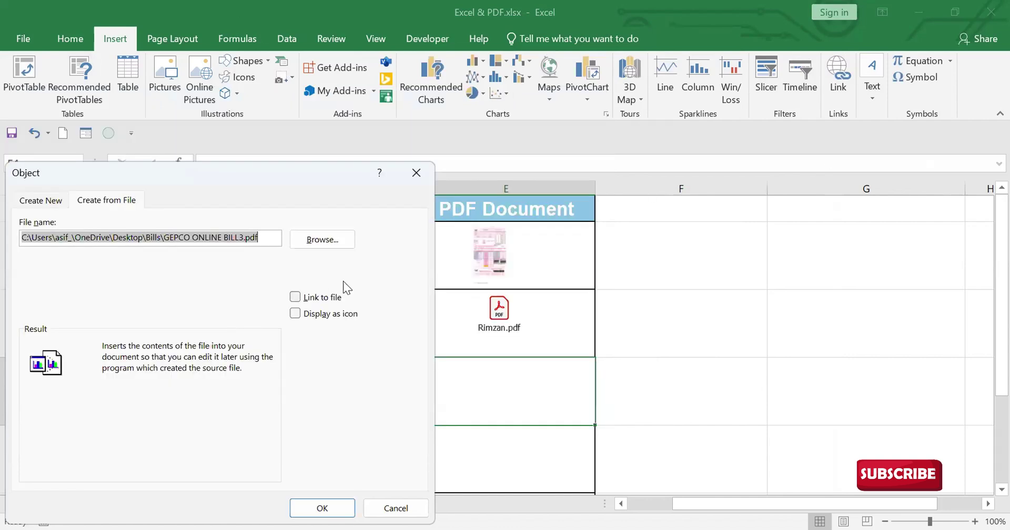
Step: Insert the chosen bill as an embedded object, leaving both Link to file and Display as icon off
left_click(295, 297)
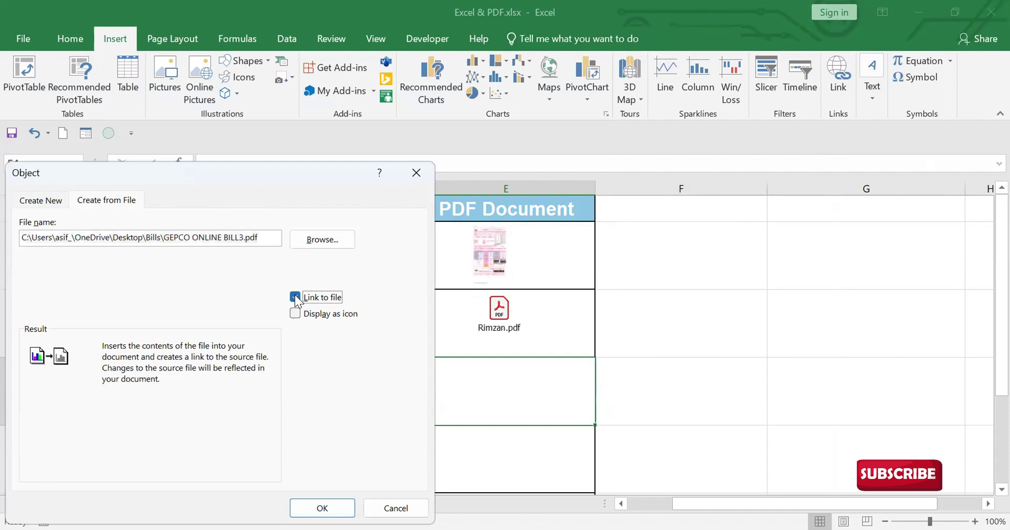
left_click(296, 298)
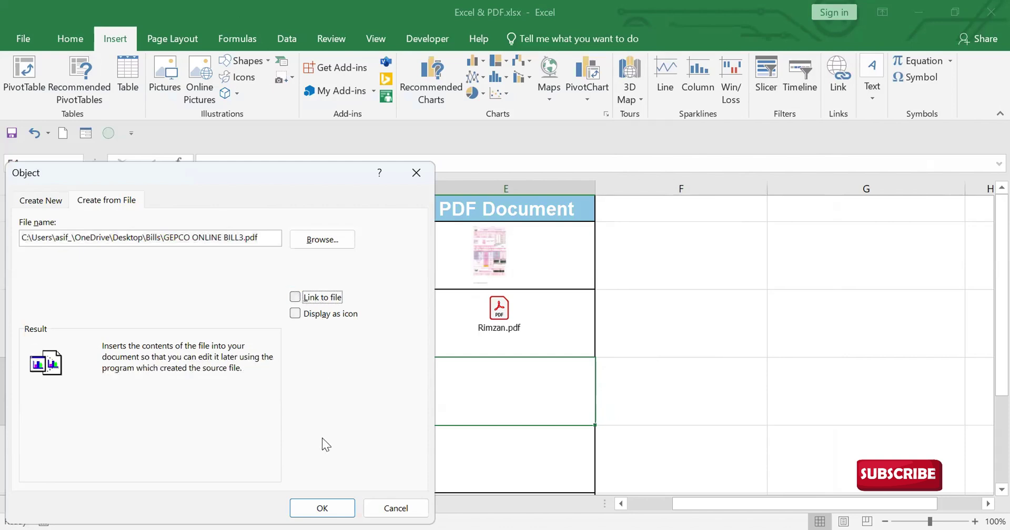
left_click(322, 508)
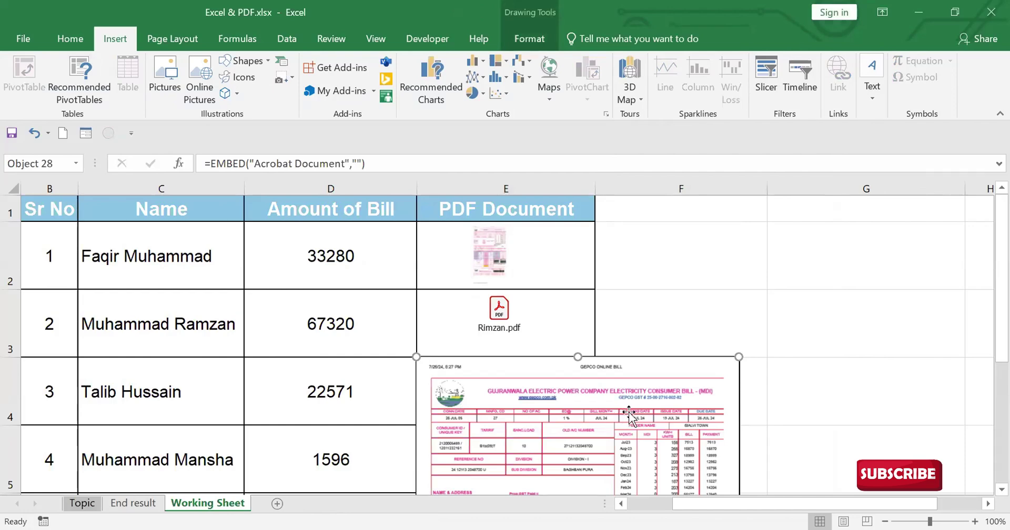
Step: Set the embedded bill's width to 1.2 cm and move it to the middle of cell E4
left_click(530, 40)
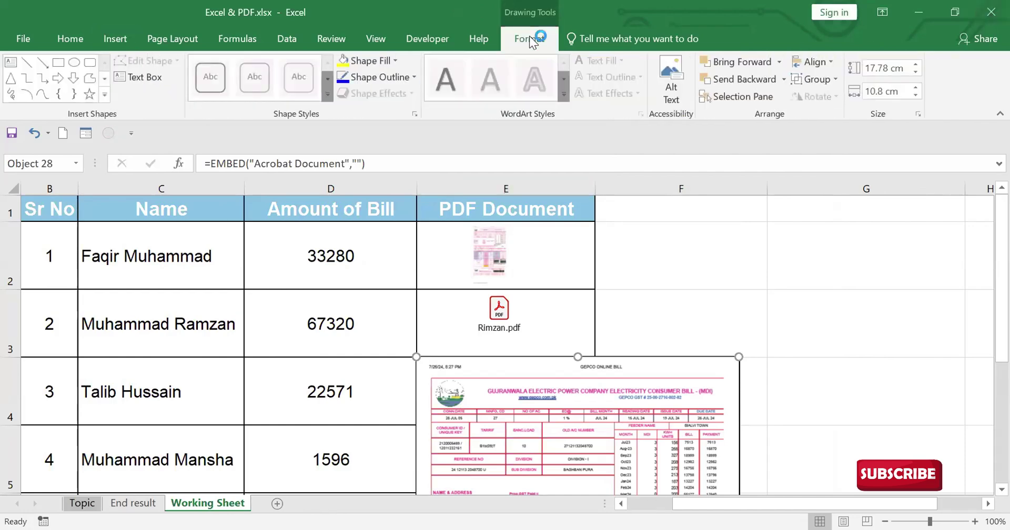
left_click(893, 94)
type("1.2")
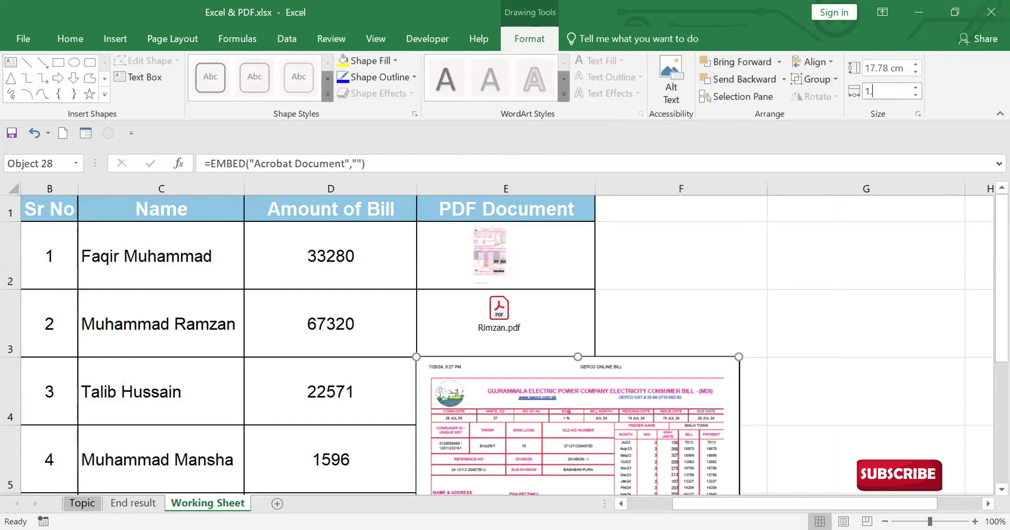
left_click(912, 299)
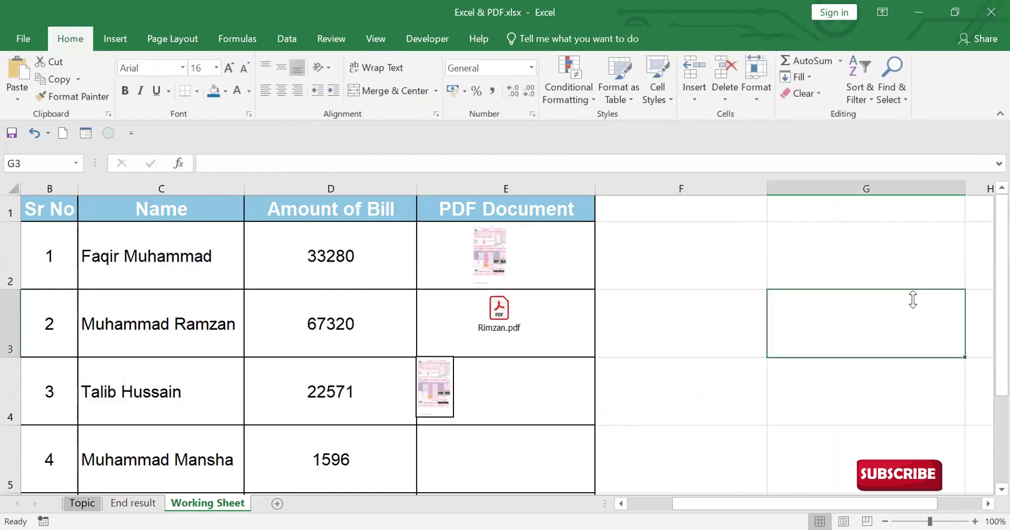
left_click_drag(436, 389, 498, 387)
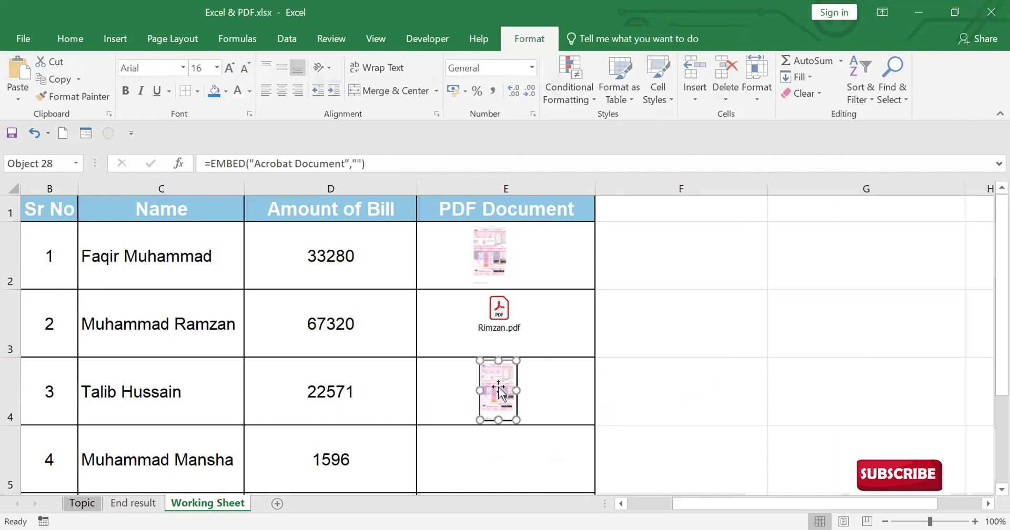
left_click(829, 334)
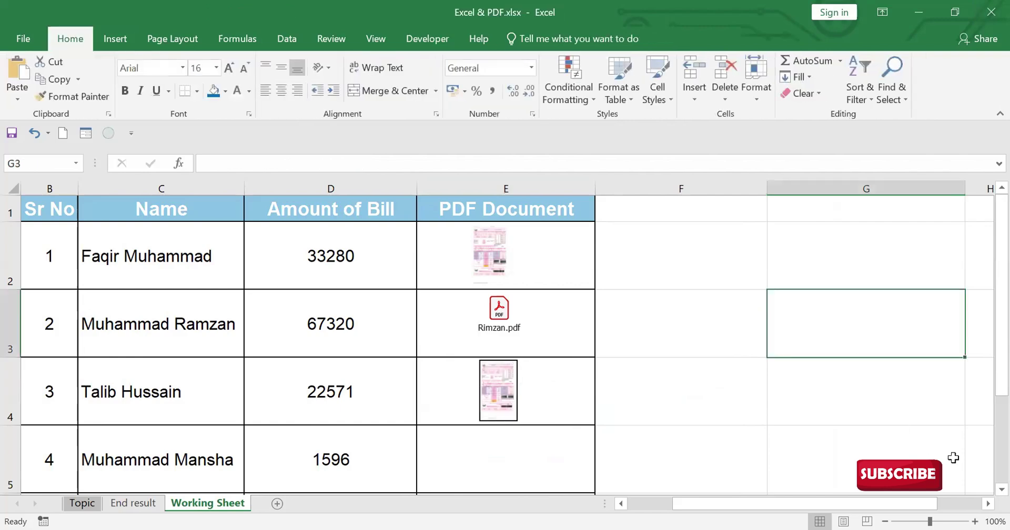
Step: For cell E5, start inserting an object from an existing file and choose GEPCO ONLINE BILL4.pdf from the Bills folder
scroll(988, 496, "down", 2)
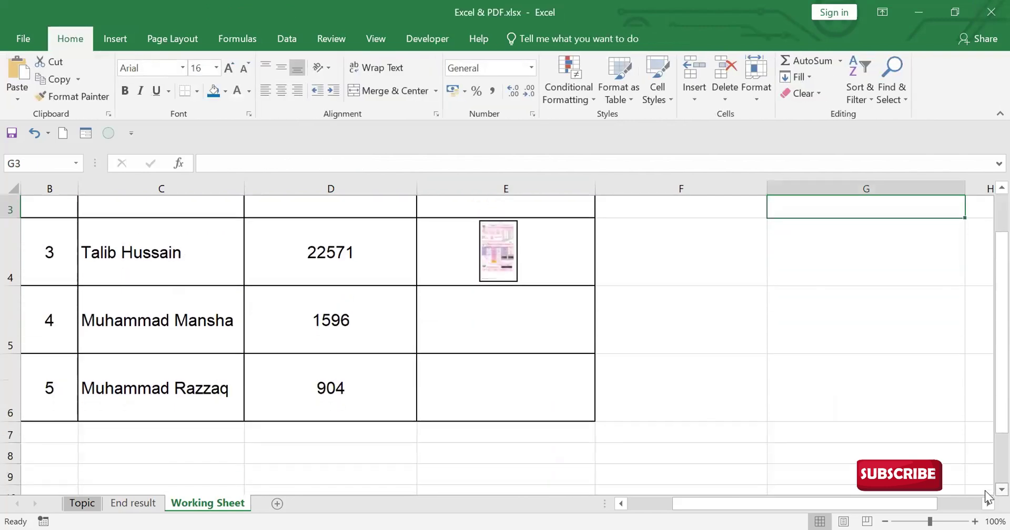
scroll(987, 497, "down", 1)
left_click(493, 301)
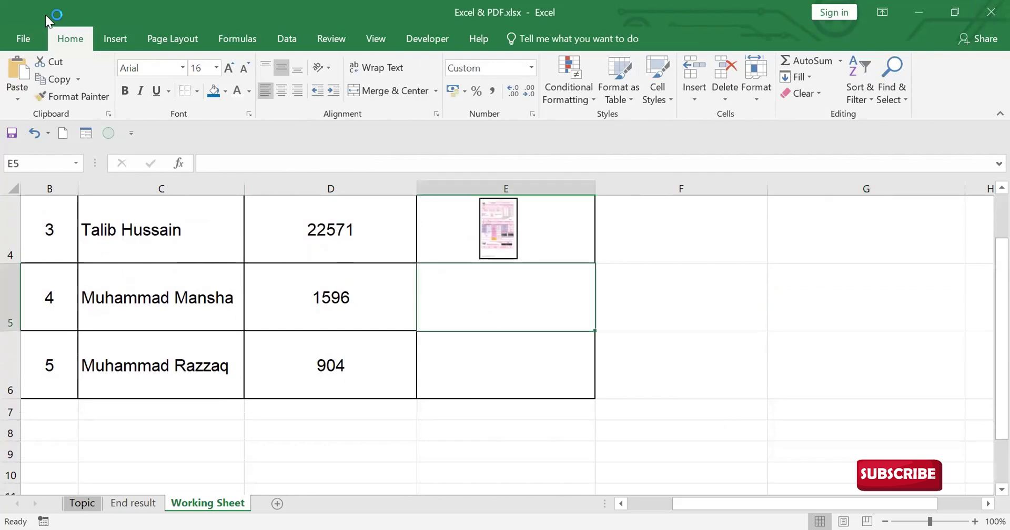
left_click(115, 37)
left_click(870, 90)
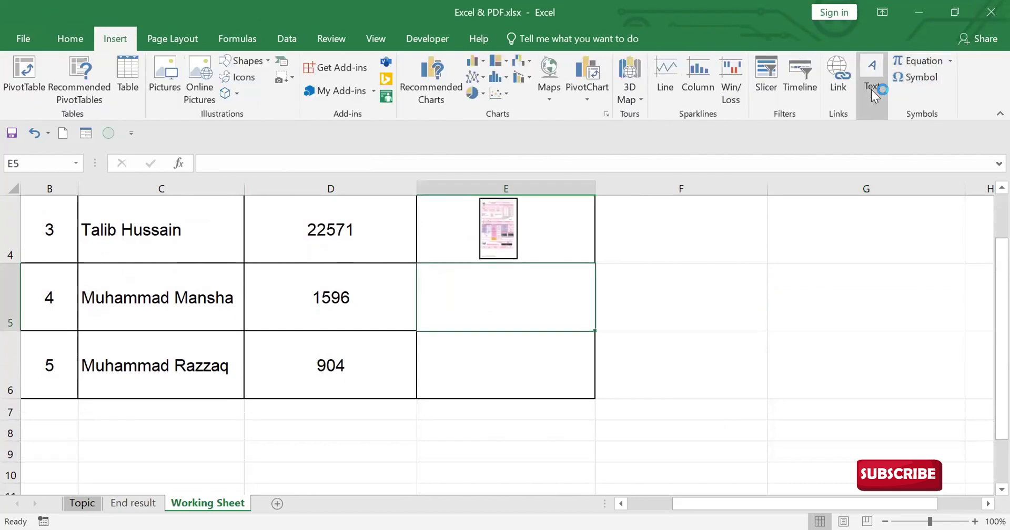
left_click(990, 141)
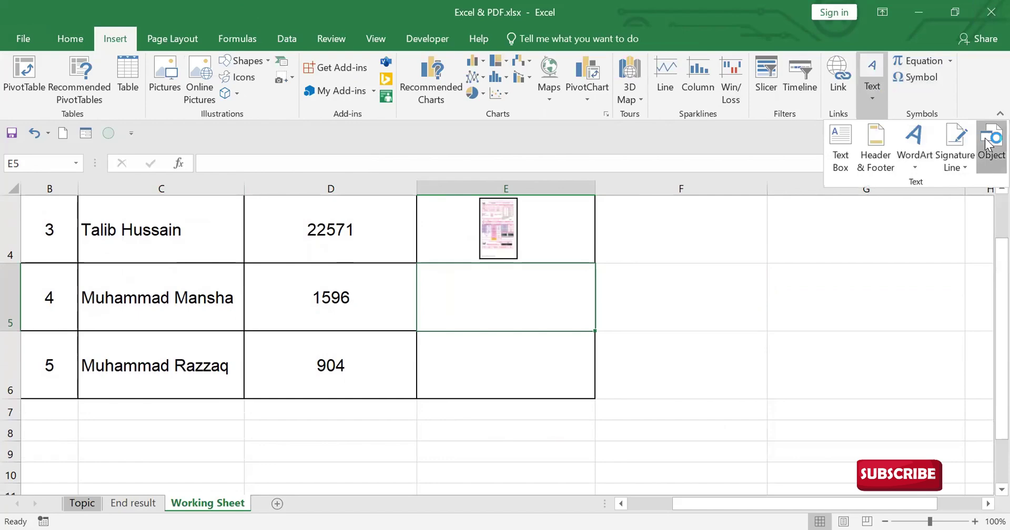
left_click(106, 202)
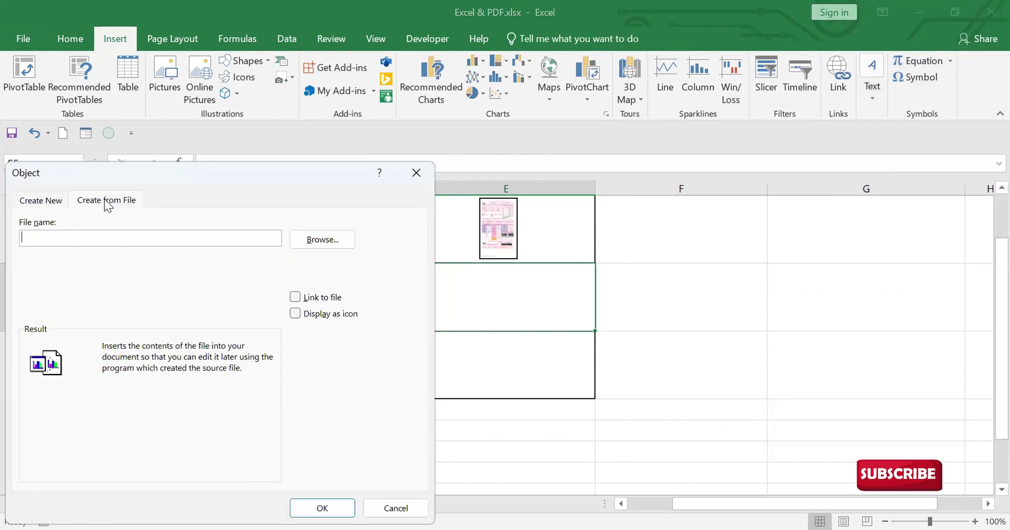
left_click(318, 241)
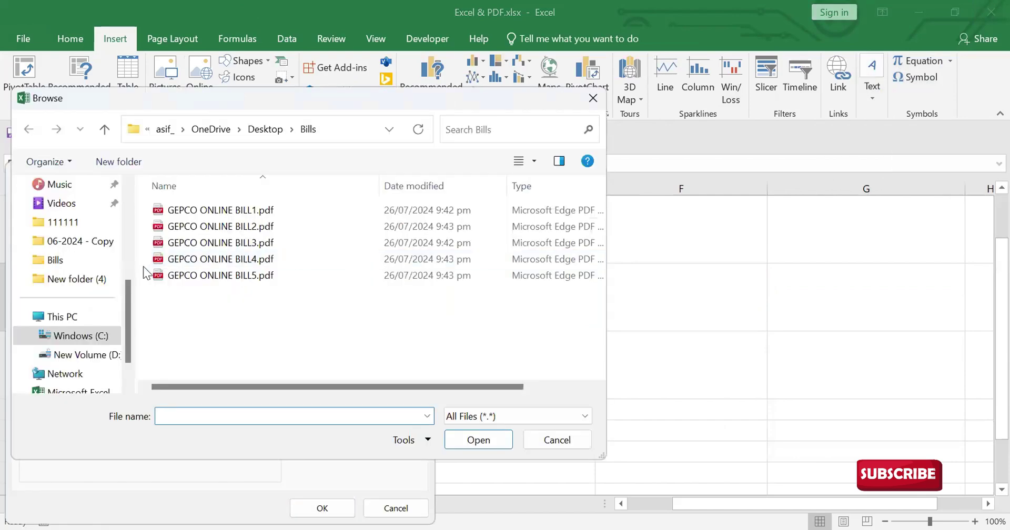
left_click(220, 264)
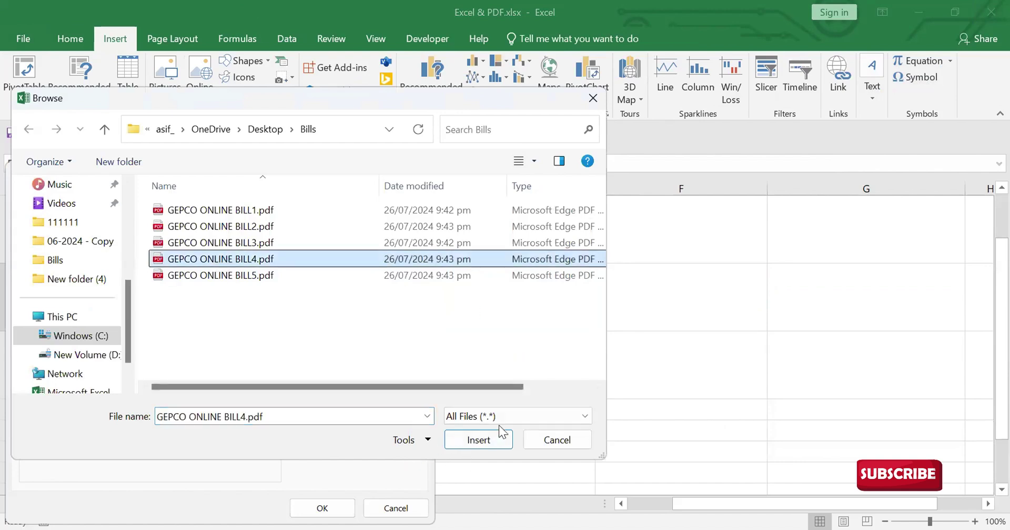
left_click(481, 438)
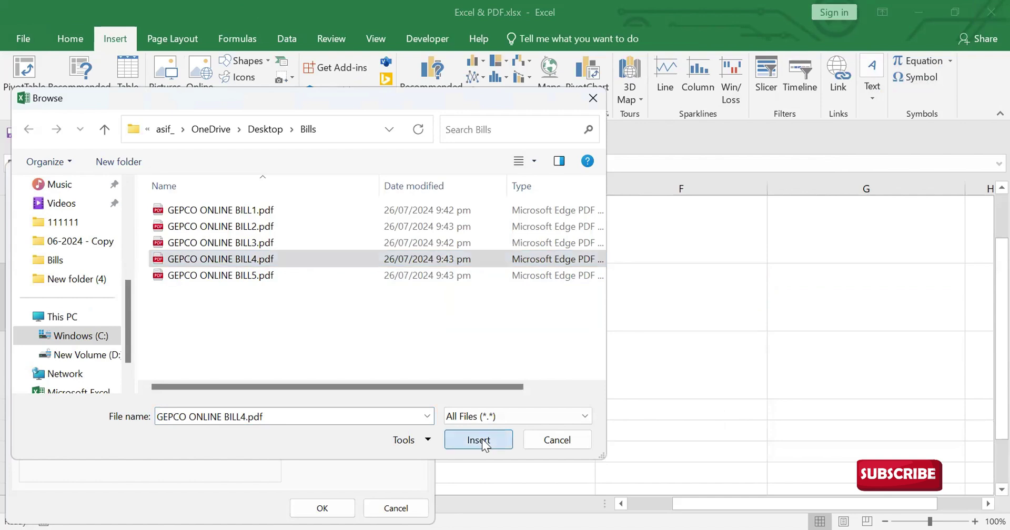
Step: Insert the bill displayed as an icon with its default caption and move it to the middle of cell E5
left_click(295, 314)
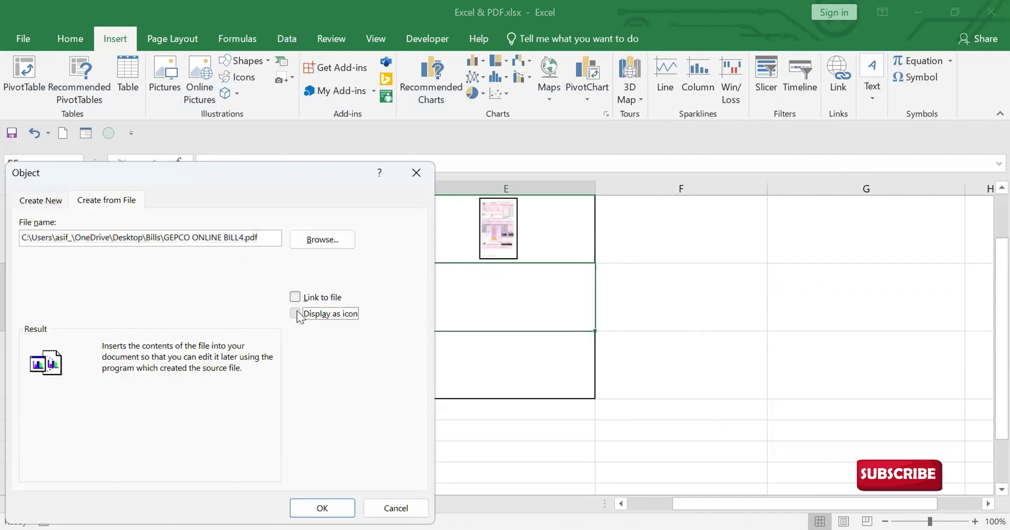
left_click(320, 506)
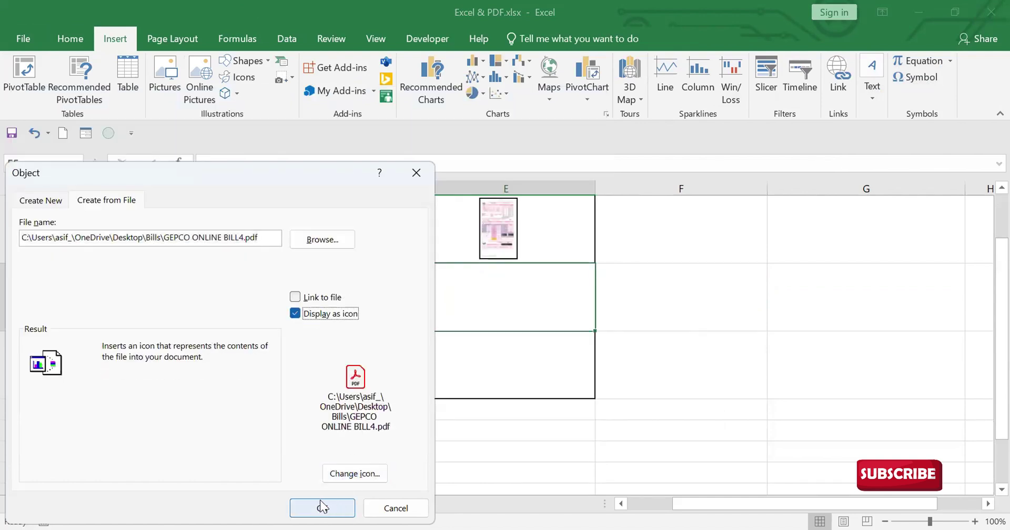
left_click(326, 509)
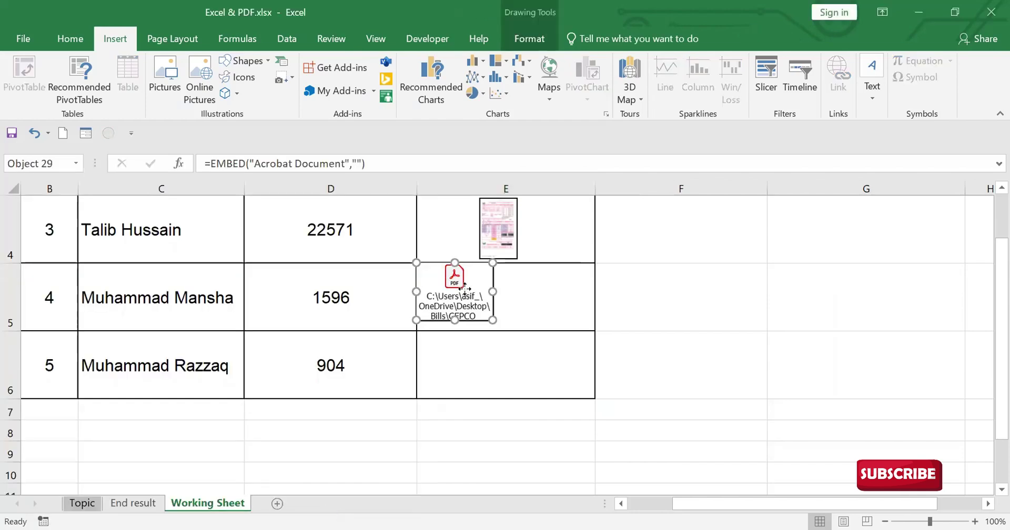
left_click_drag(467, 291, 516, 296)
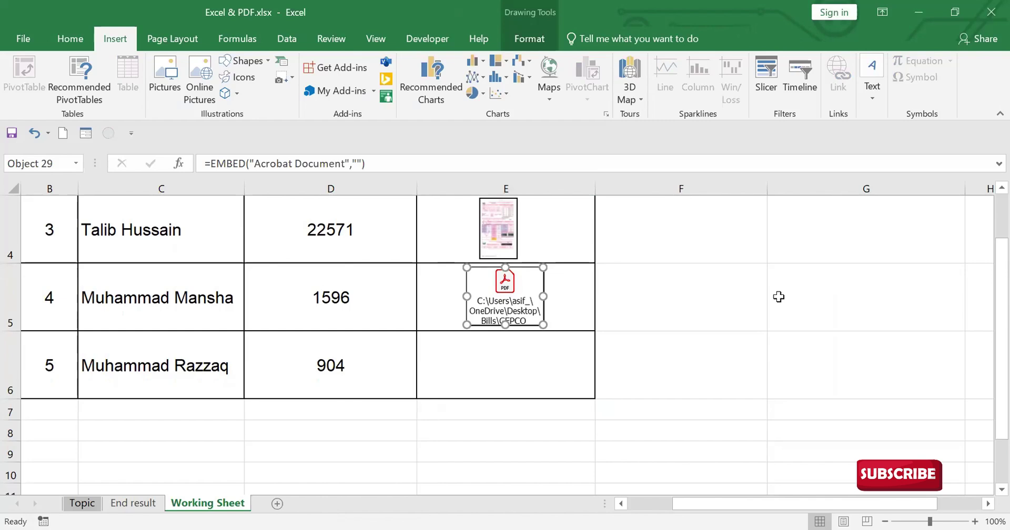
Step: For cell E6, start inserting an object from an existing file and choose GEPCO ONLINE BILL5.pdf from the Bills folder
left_click(467, 371)
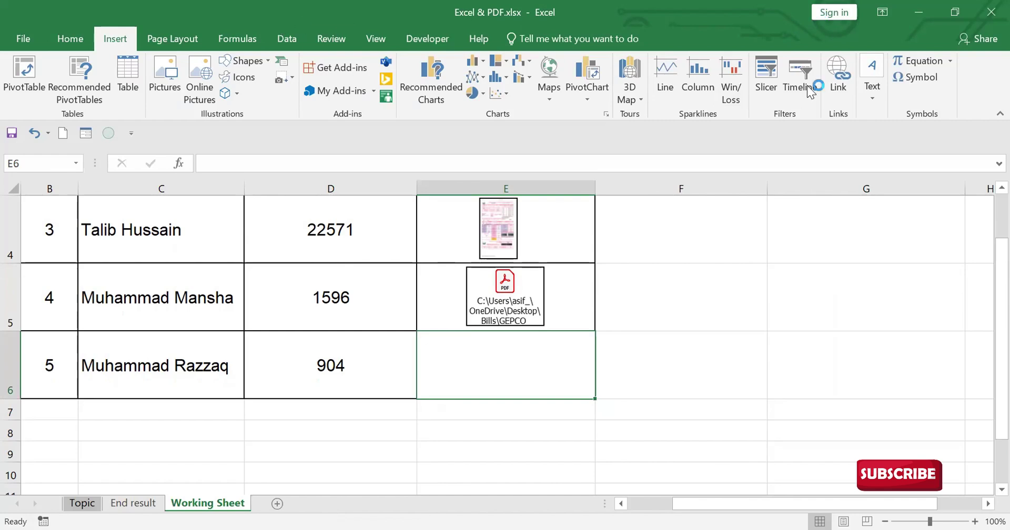
left_click(872, 102)
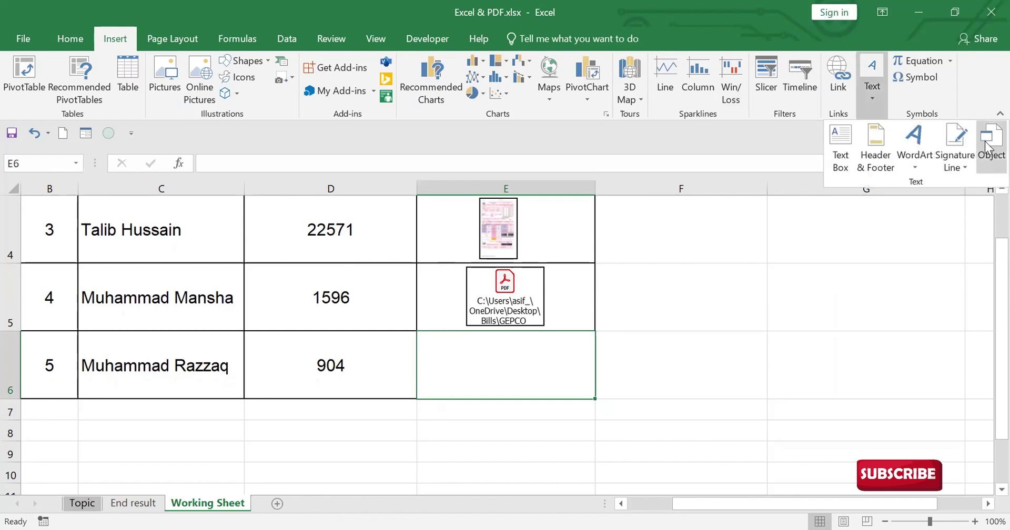
left_click(986, 148)
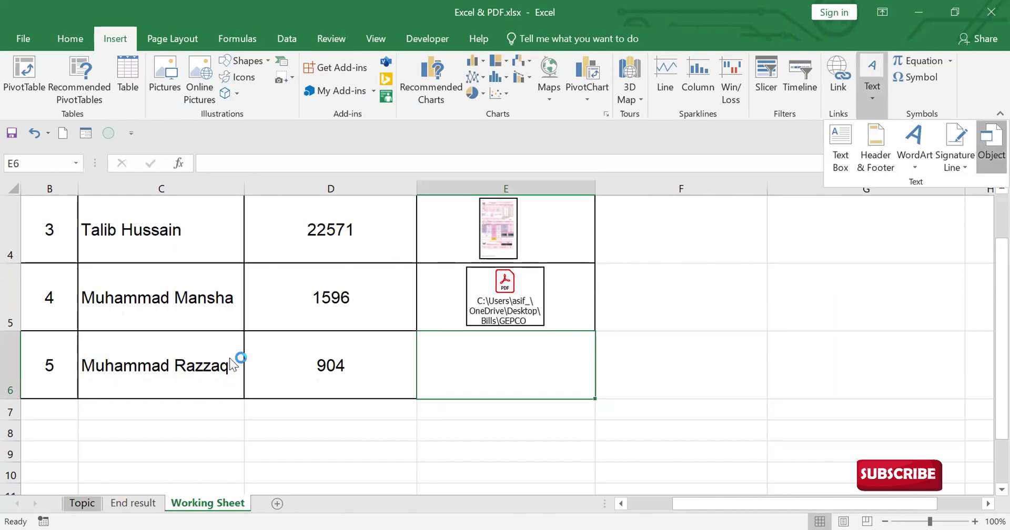
left_click(99, 202)
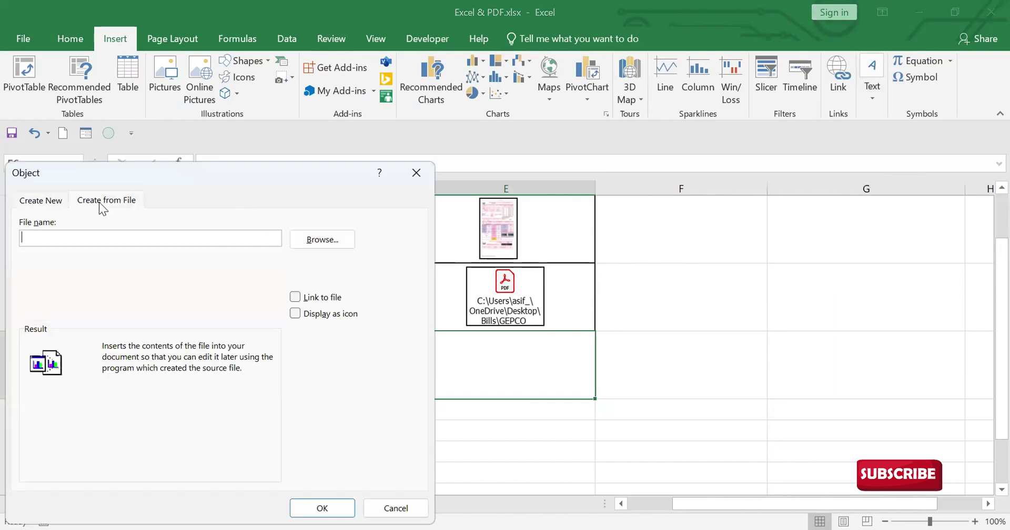
left_click(322, 243)
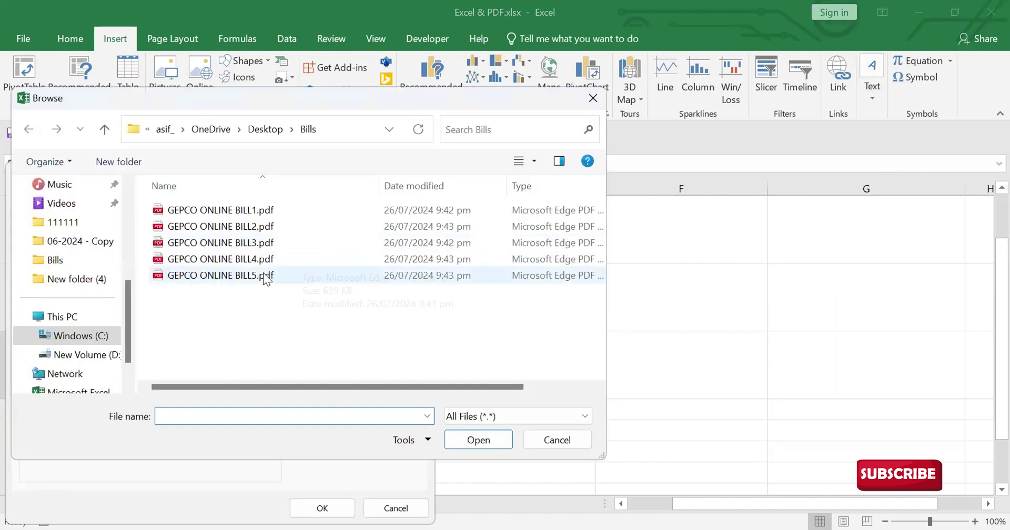
double_click(222, 274)
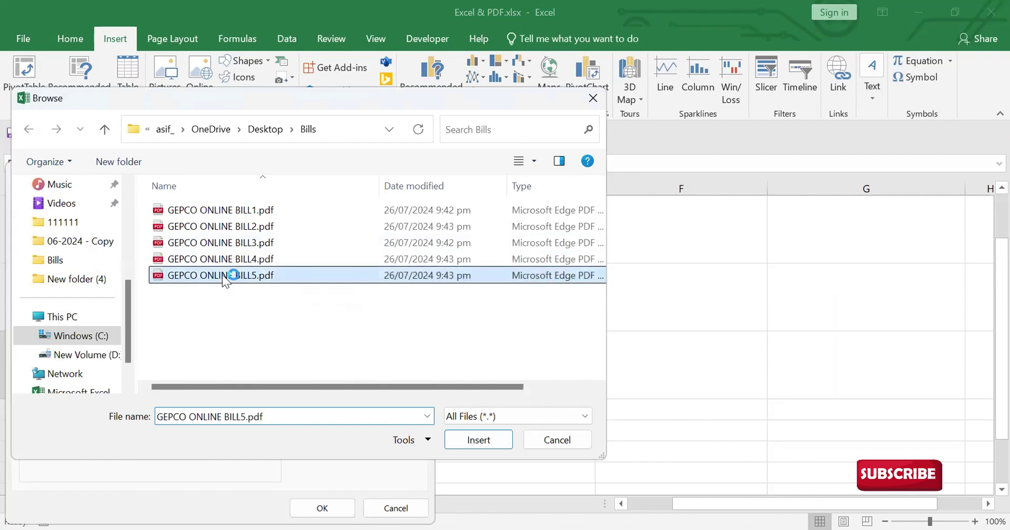
Step: Insert the bill as an icon captioned with the customer's last name plus .pdf and move it to the middle of cell E6
left_click(295, 313)
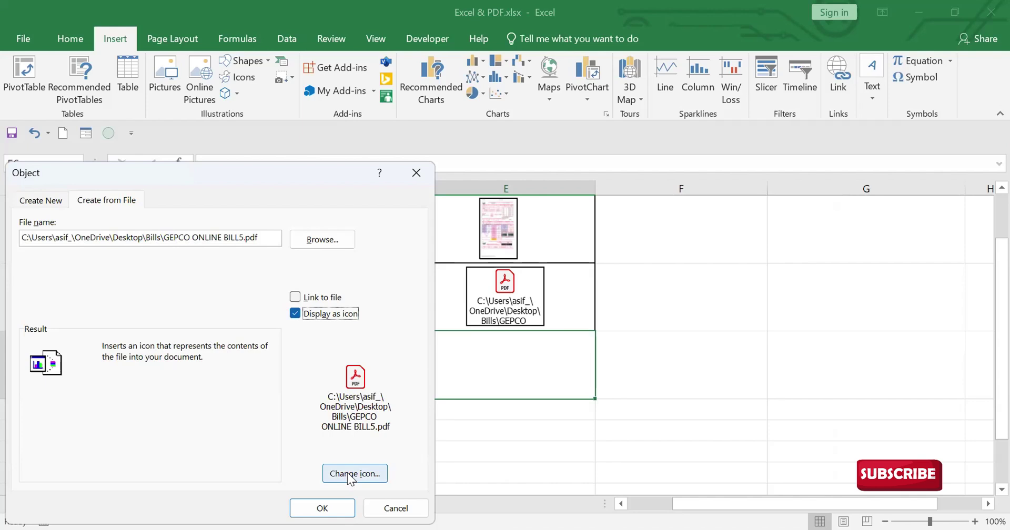
left_click(348, 473)
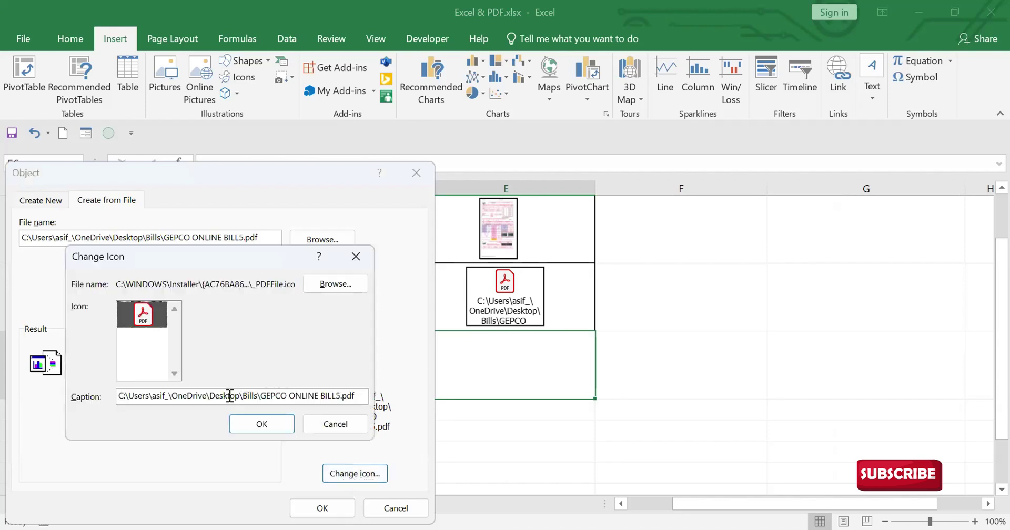
double_click(289, 391)
key("BackSpace")
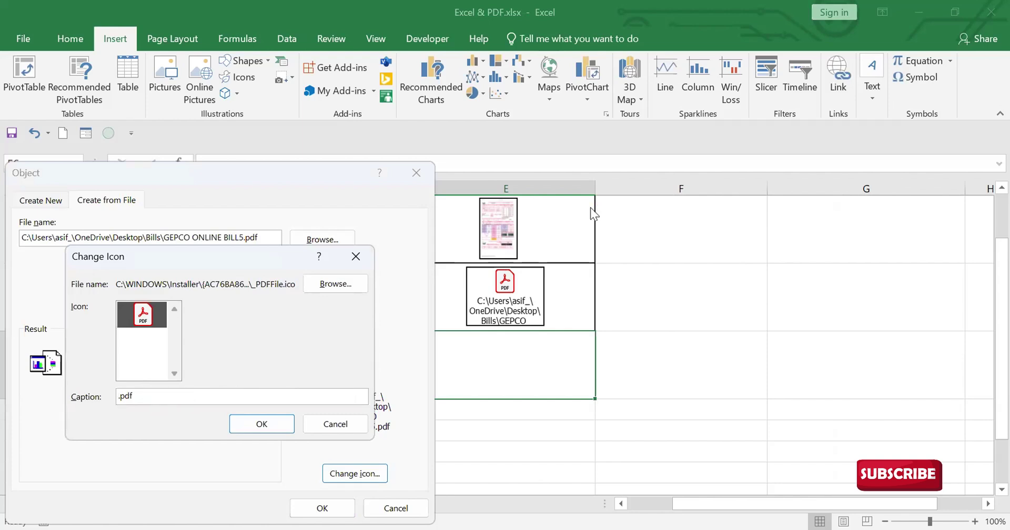
type("Razzaq")
left_click(262, 424)
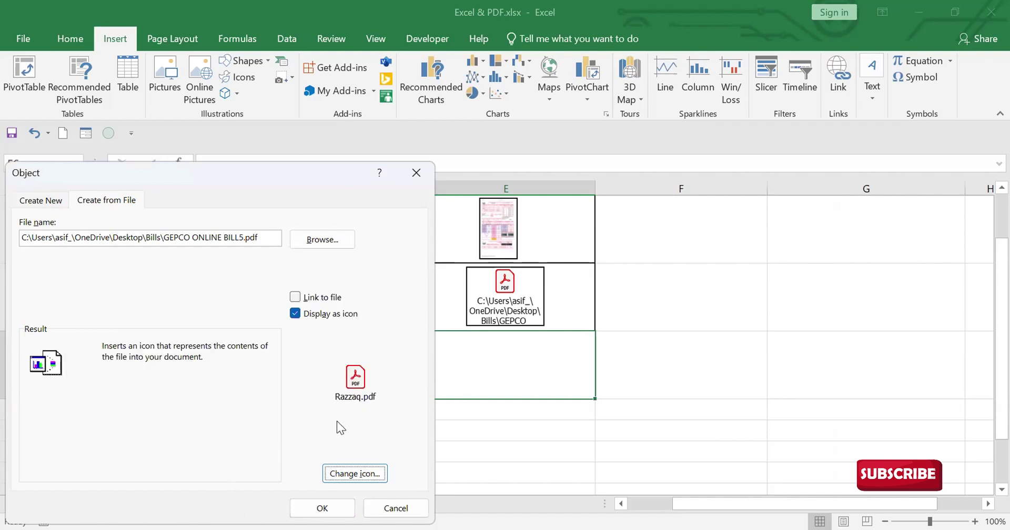
left_click(326, 508)
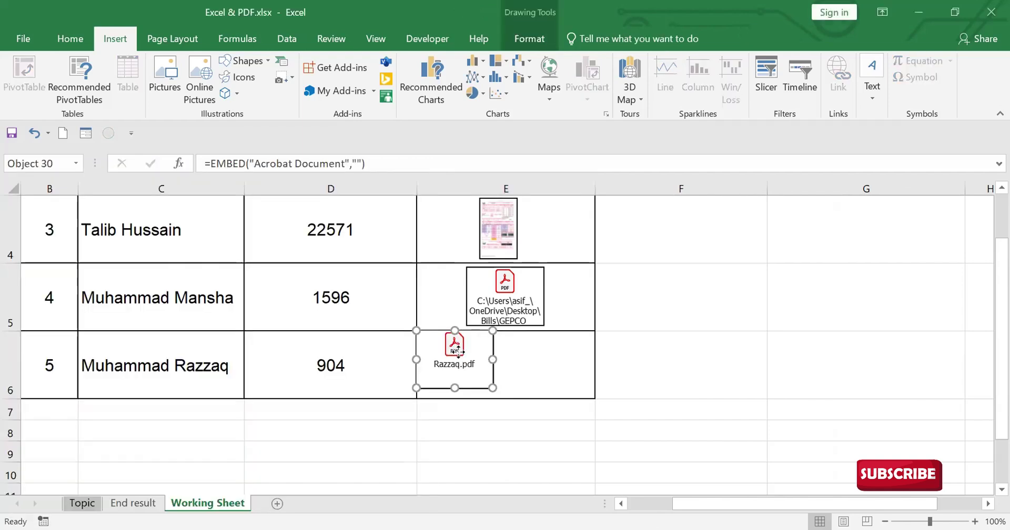
left_click_drag(457, 349, 508, 358)
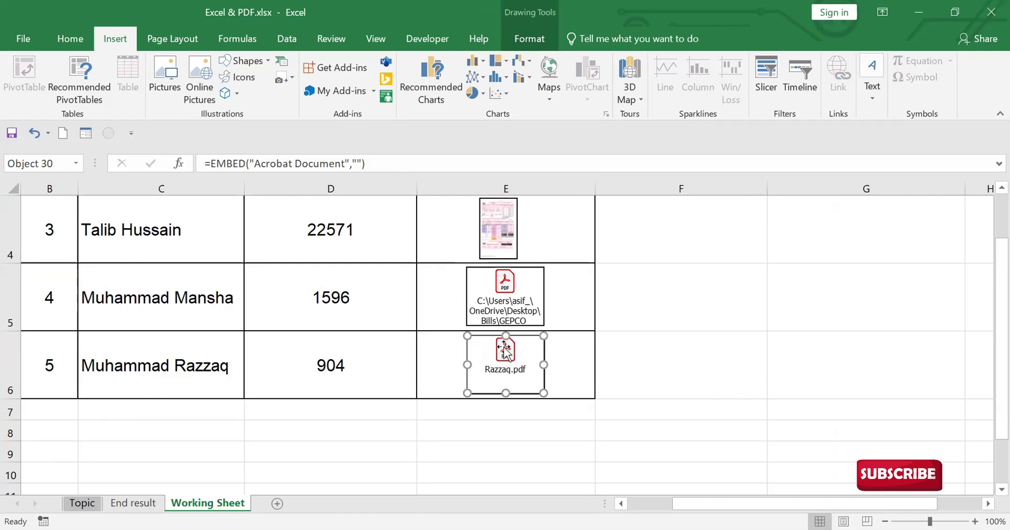
Step: Remove the border line from the three embedded bill objects in cells E4, E5 and E6 by setting their line colour to No Line
left_click(493, 235)
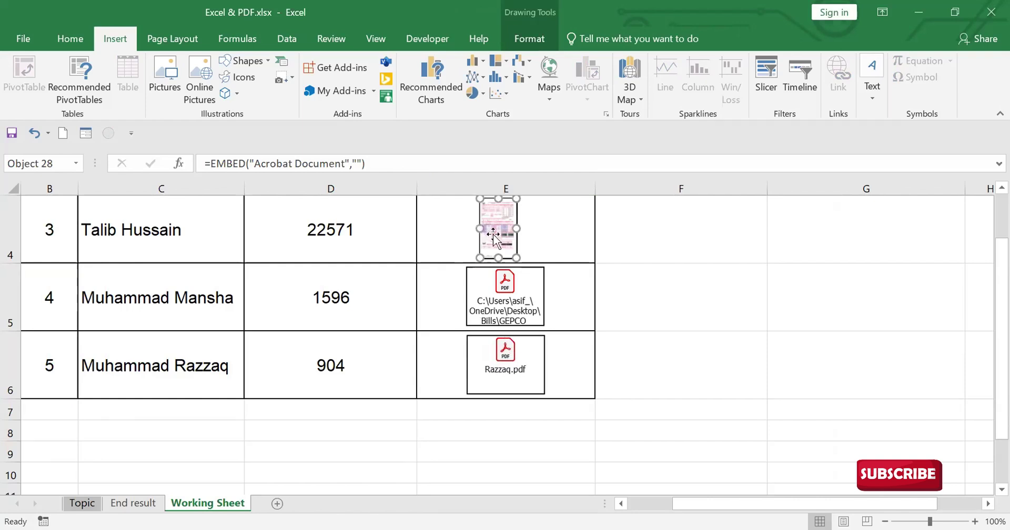
left_click(502, 304, "ctrl")
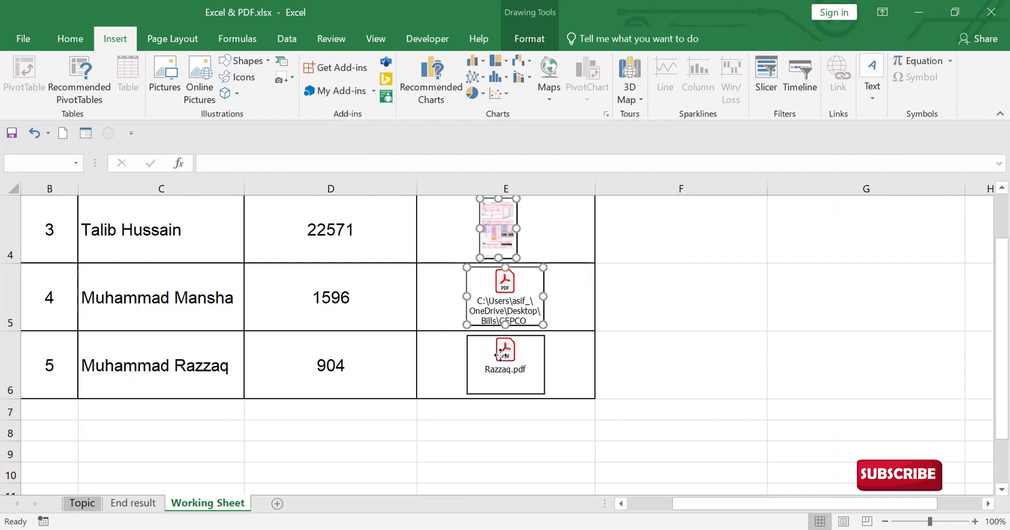
left_click(500, 351, "ctrl")
left_click(529, 39)
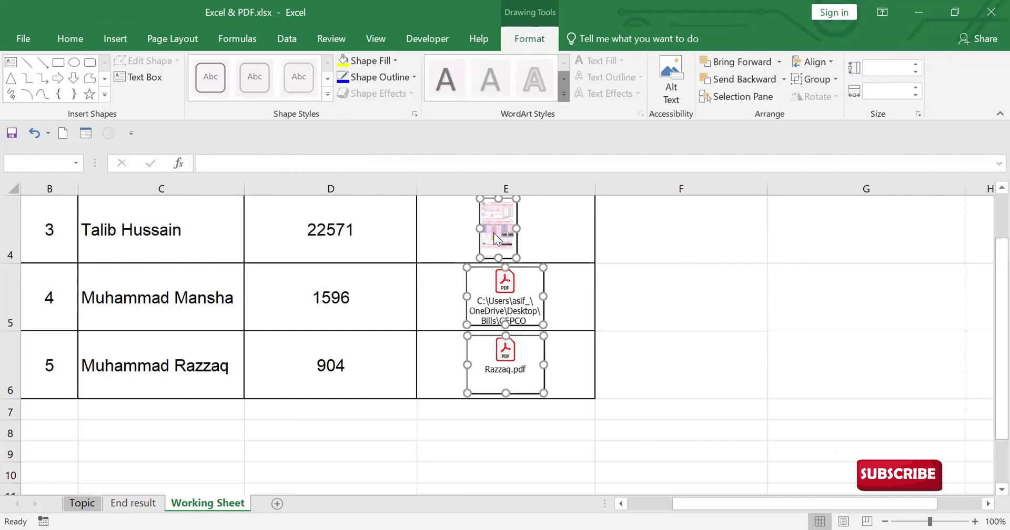
right_click(493, 233)
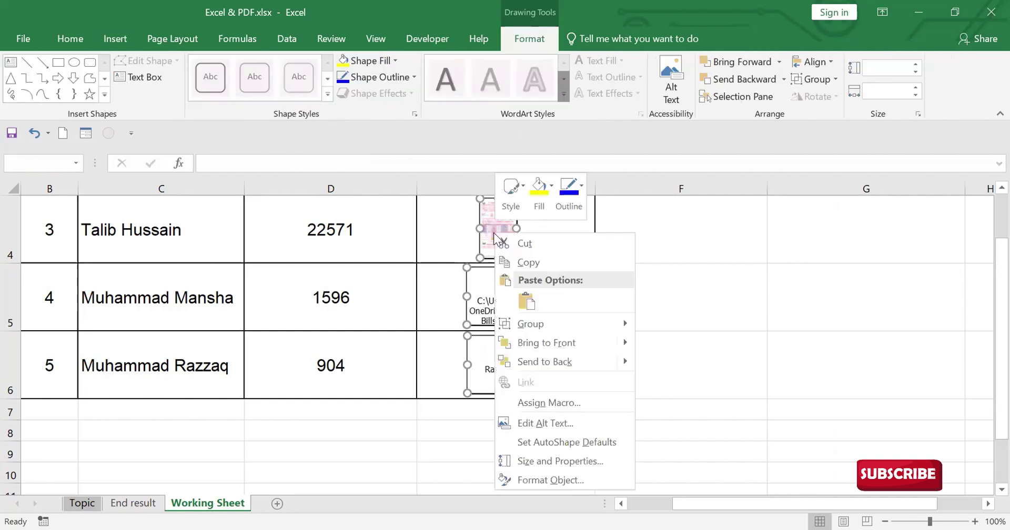
left_click(555, 479)
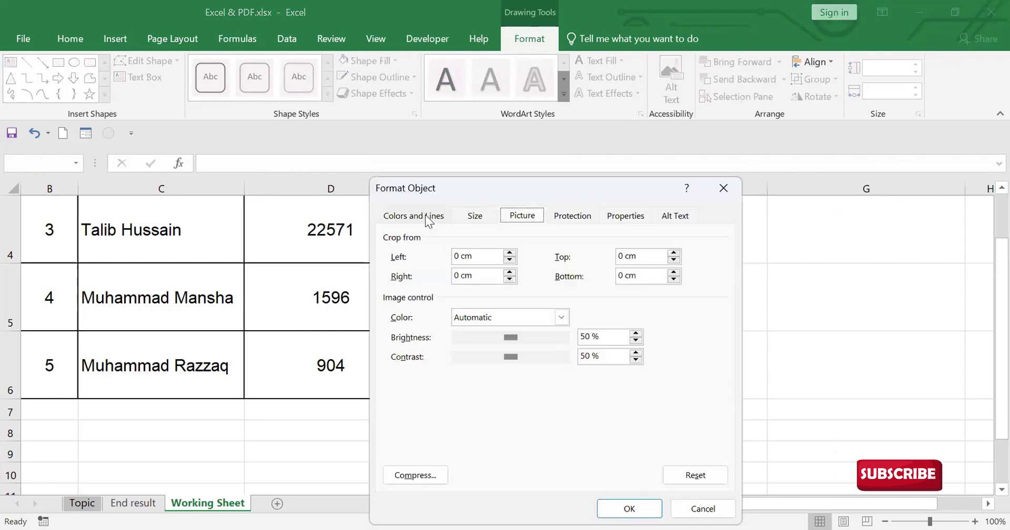
left_click(427, 216)
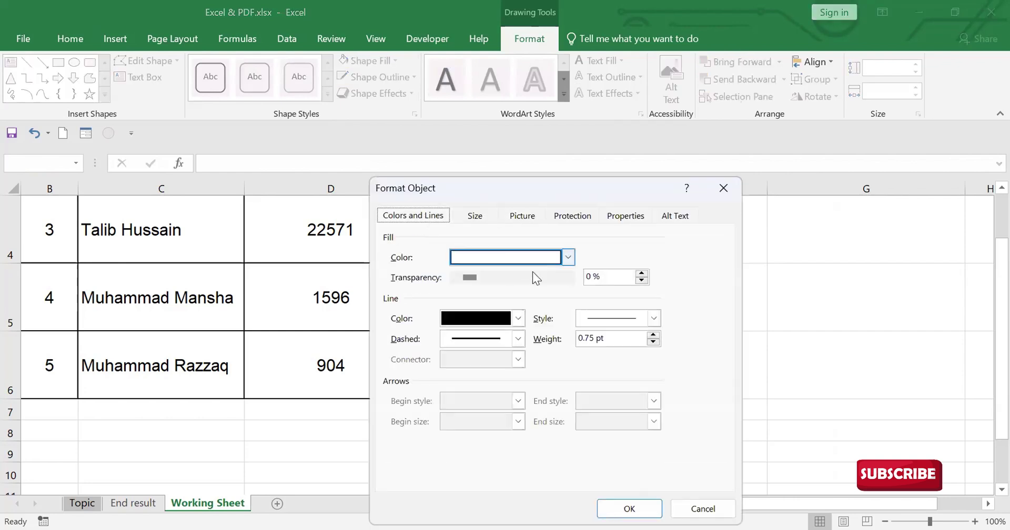
left_click(519, 319)
left_click(489, 339)
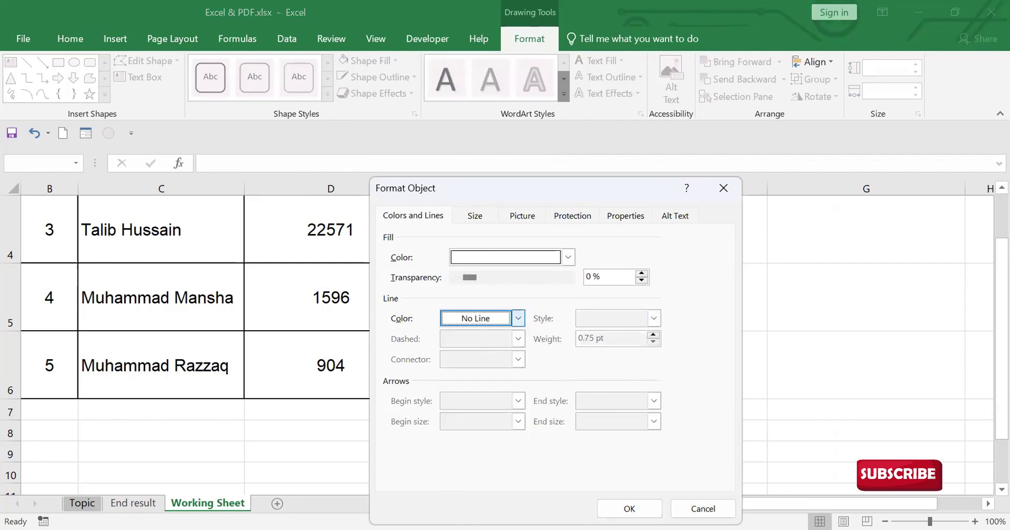
left_click(625, 508)
left_click(802, 348)
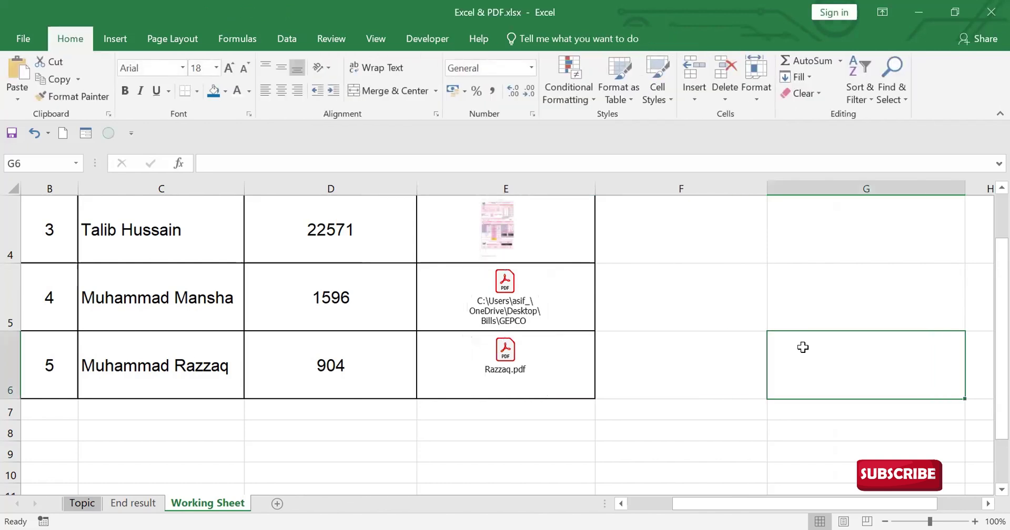
Step: Turn on filtering for the header row of the bill table
left_click_drag(999, 302, 985, 205)
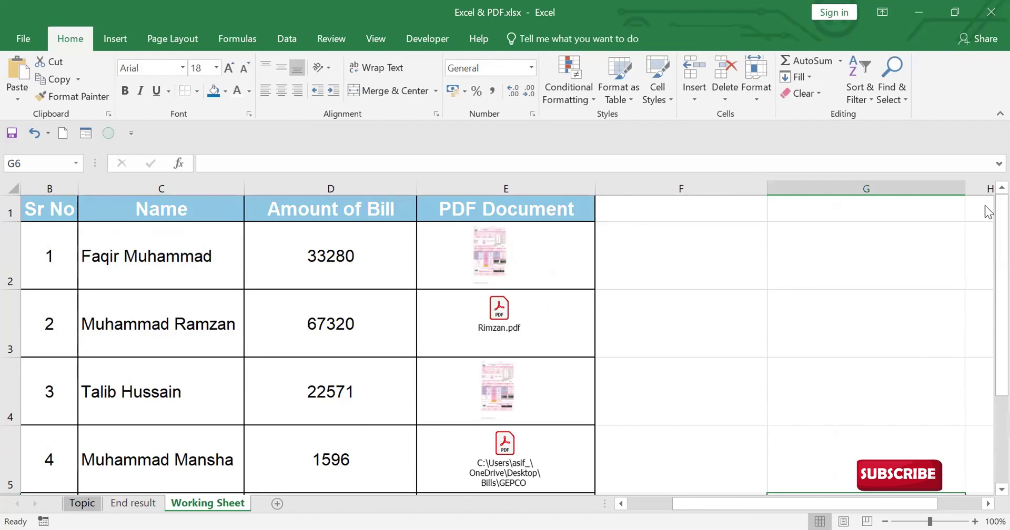
left_click(309, 261)
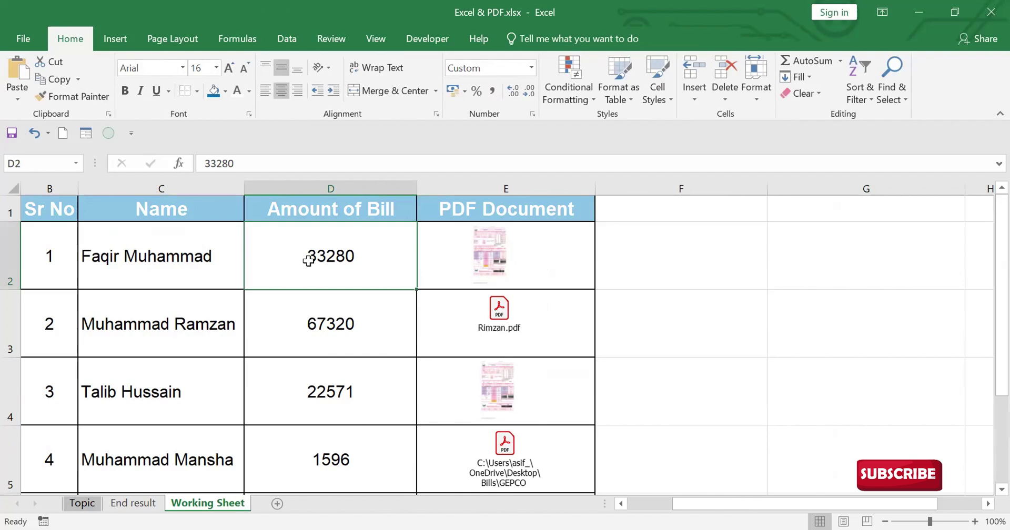
left_click(282, 41)
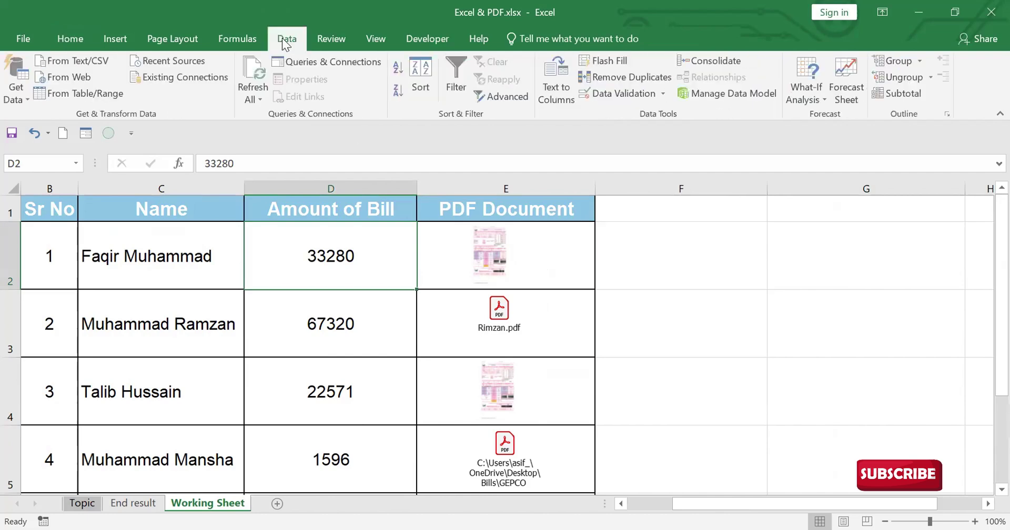
left_click(456, 66)
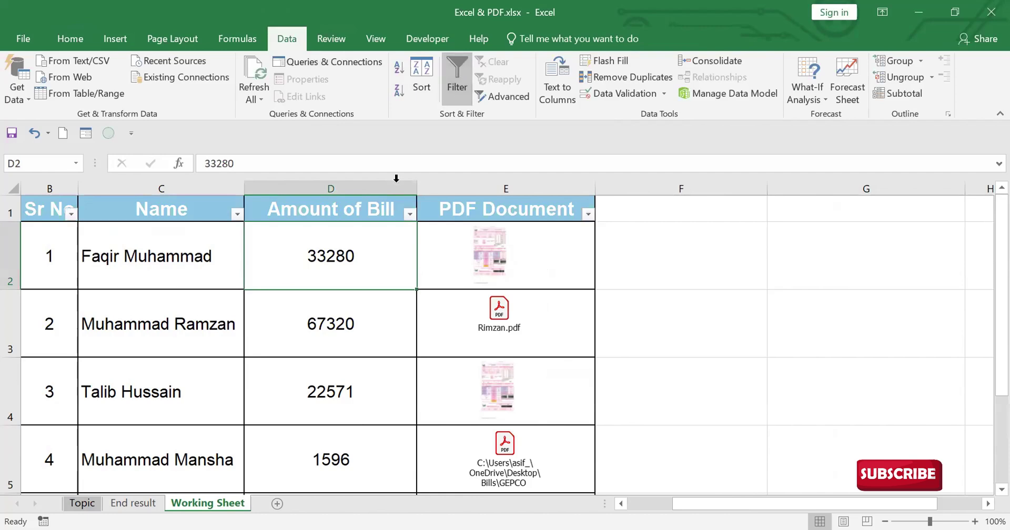
Step: Sort the table by Amount of Bill from smallest to largest, and undo the sort
left_click(409, 214)
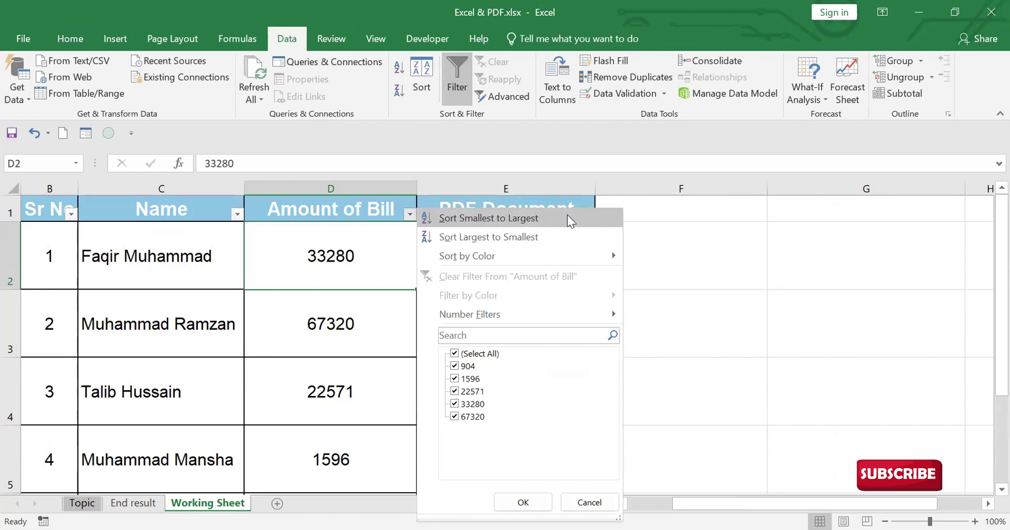
left_click(514, 217)
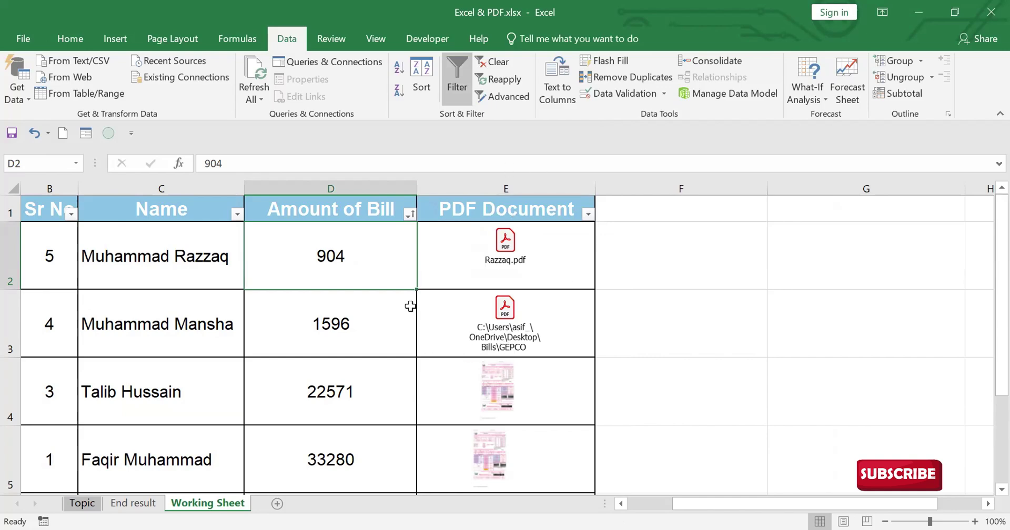
key("ctrl+z")
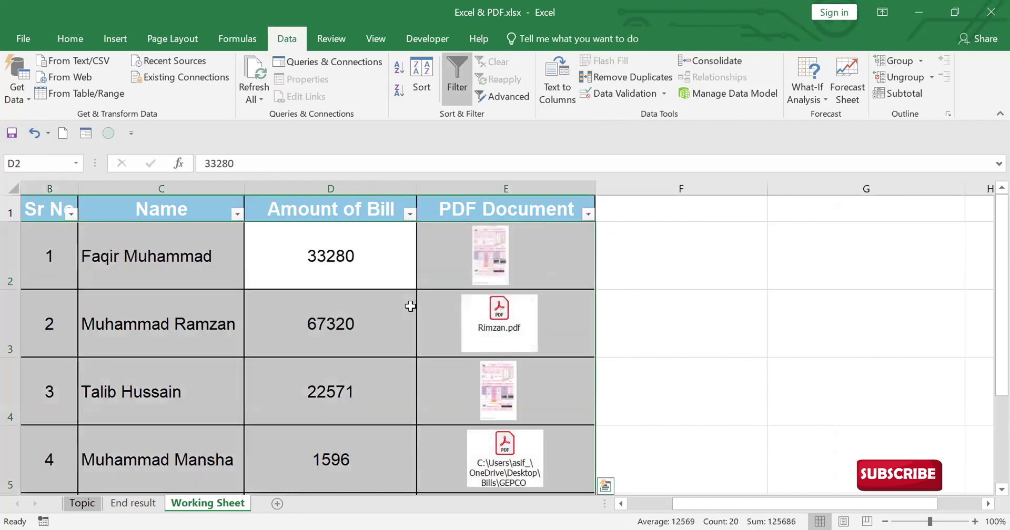
left_click(707, 351)
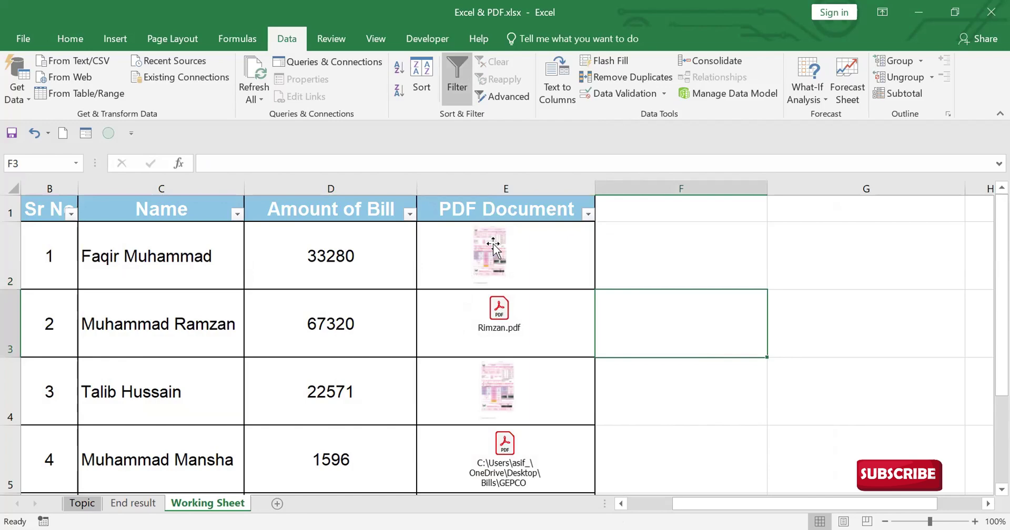
Step: Set the object positioning of the embedded bill in cell E2 to Don't move or size with cells
left_click(493, 247)
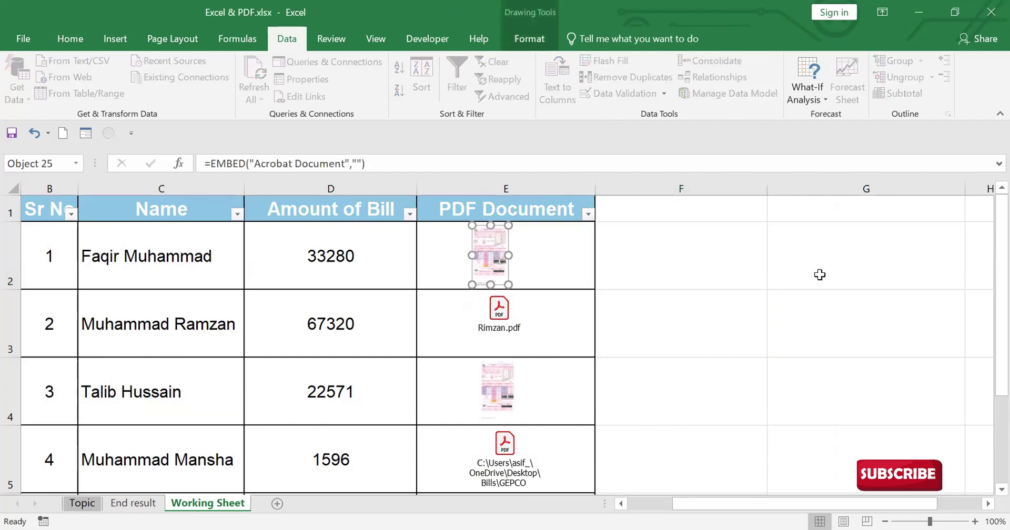
right_click(490, 241)
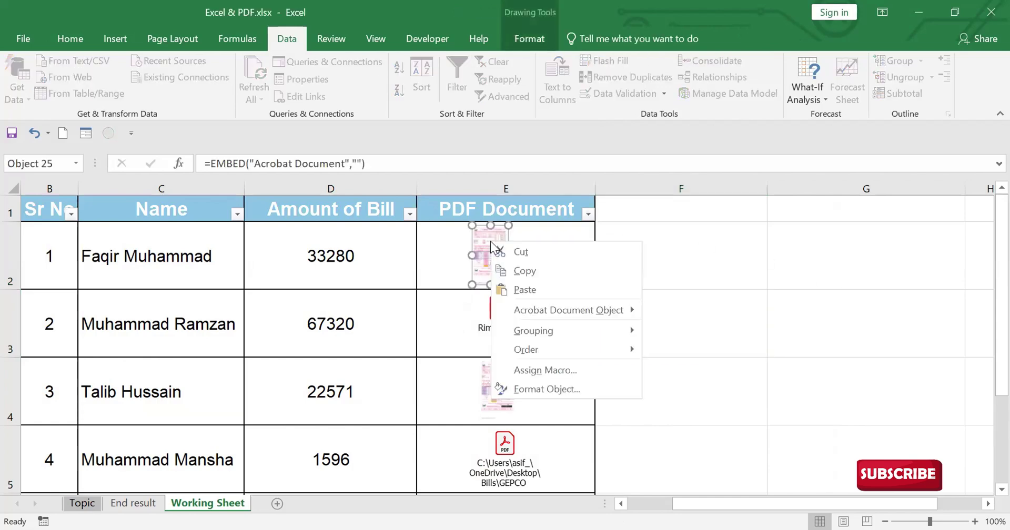
left_click(551, 388)
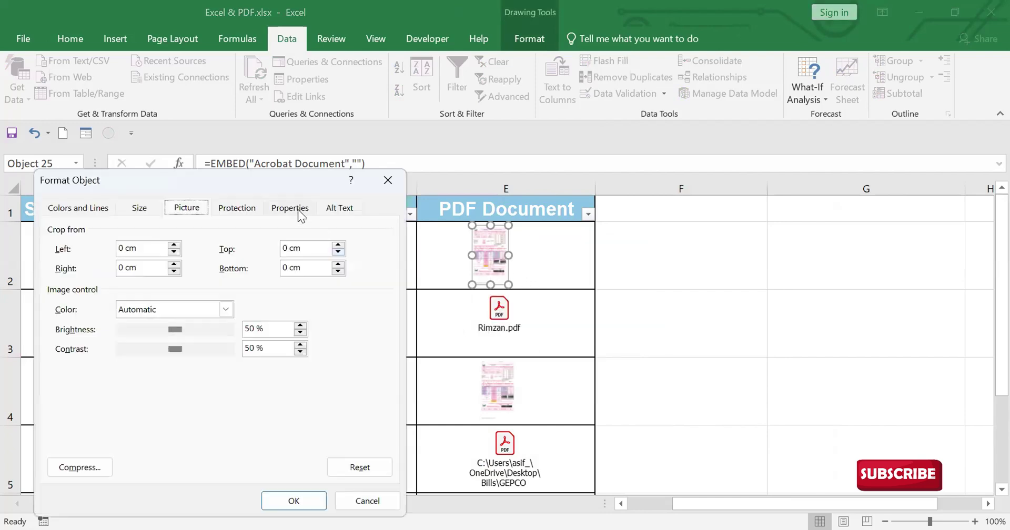
left_click(296, 208)
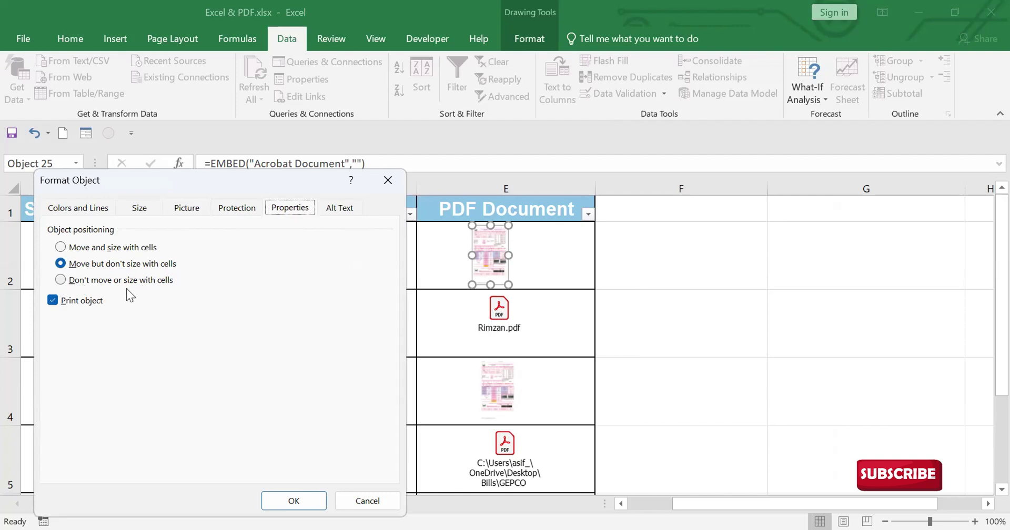
left_click(62, 281)
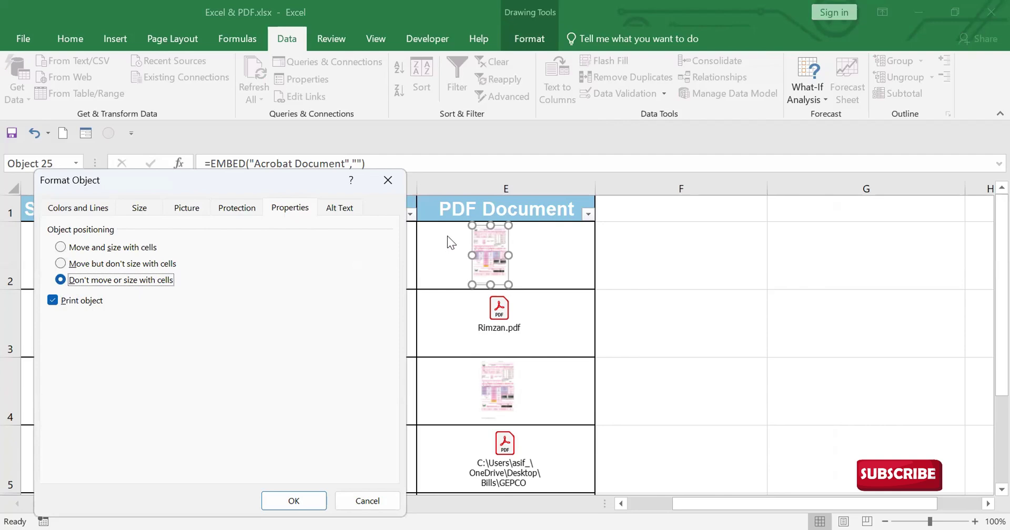
left_click(301, 500)
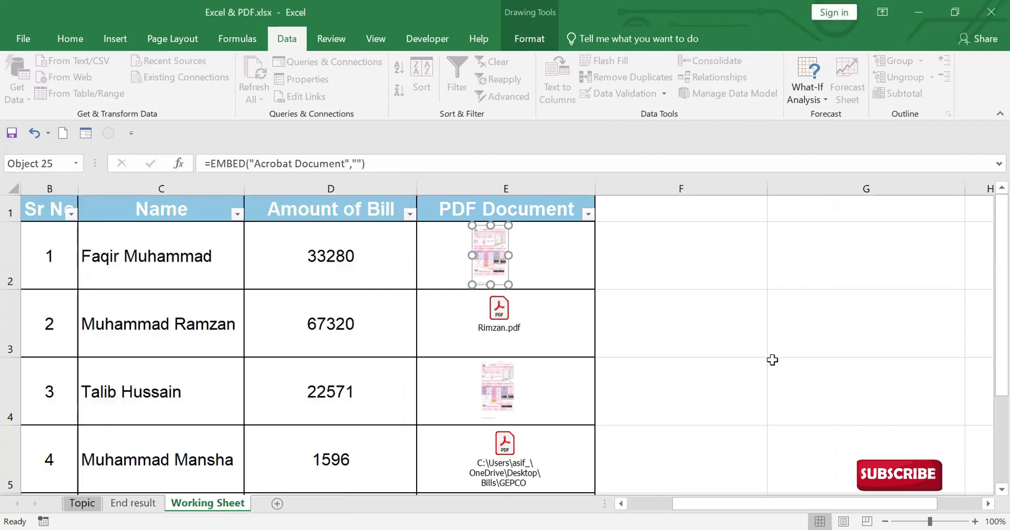
left_click(772, 360)
Step: Open the sort and filter options for the Amount of Bill column
left_click(322, 255)
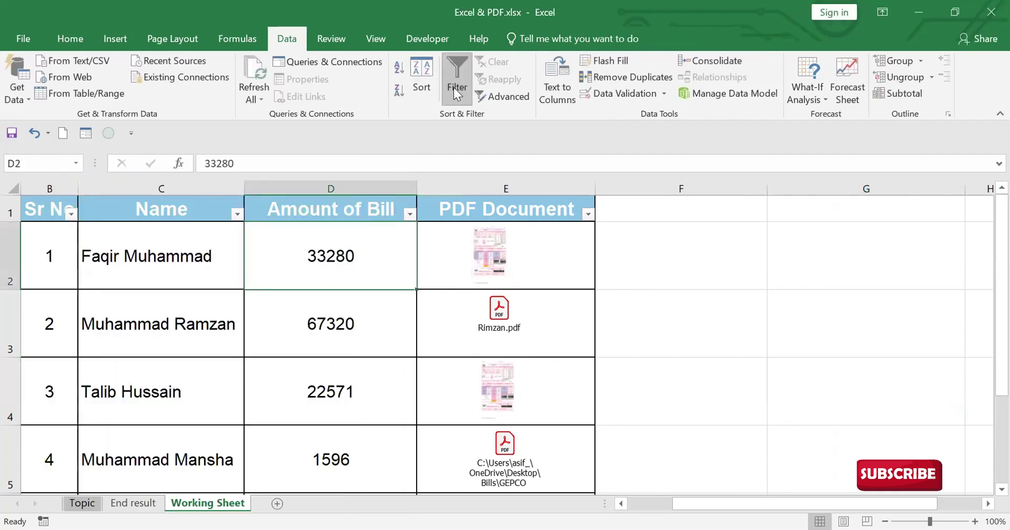
left_click(410, 214)
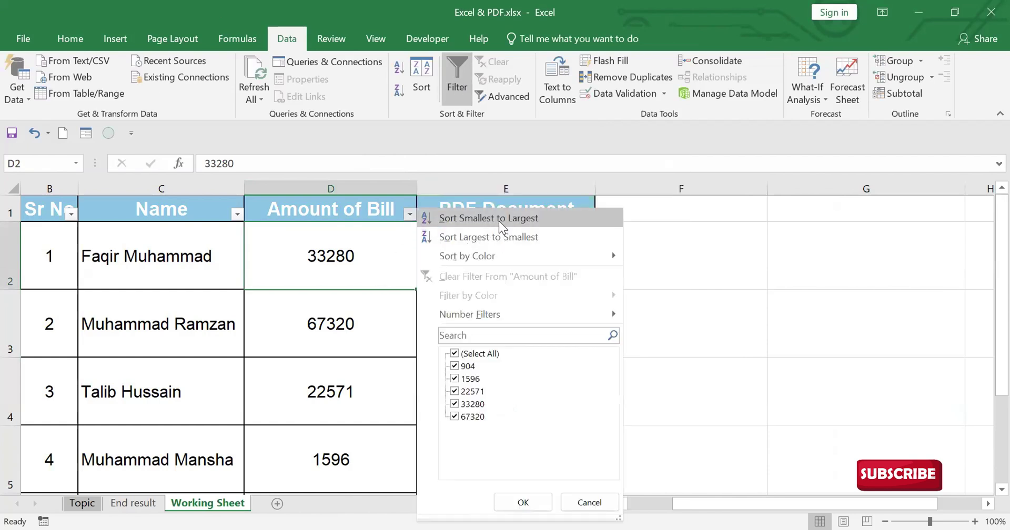